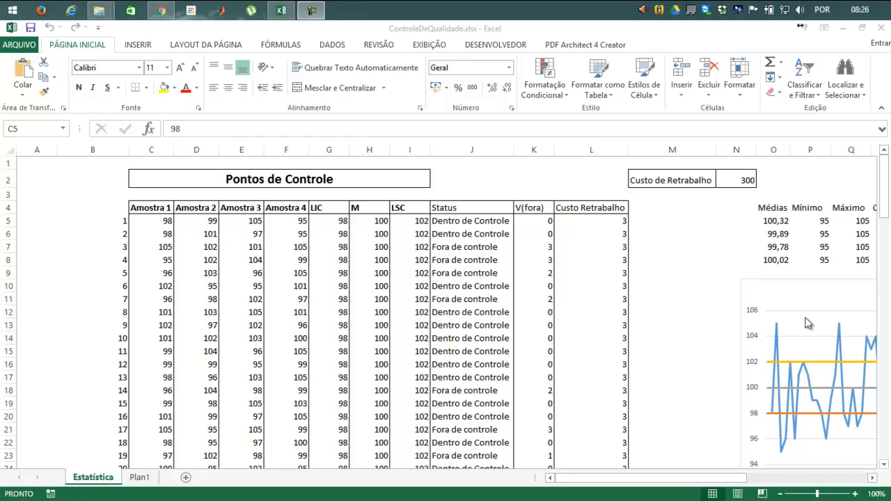
# Examine the full list of sample measurements, control limits and statuses in the Pontos de Controle table.
pyautogui.click(672, 480)
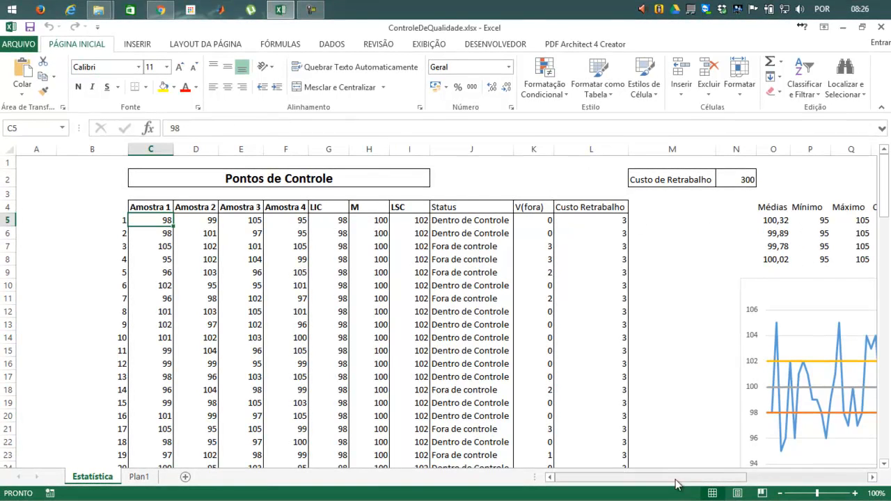
pyautogui.moveTo(725, 485); pyautogui.dragTo(668, 482)
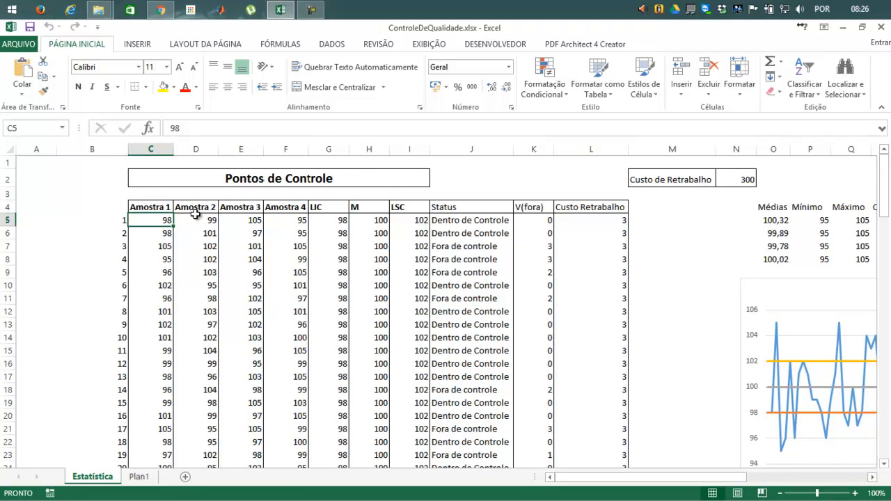
pyautogui.scroll(-1, 268, 288)
pyautogui.scroll(-20, 268, 288)
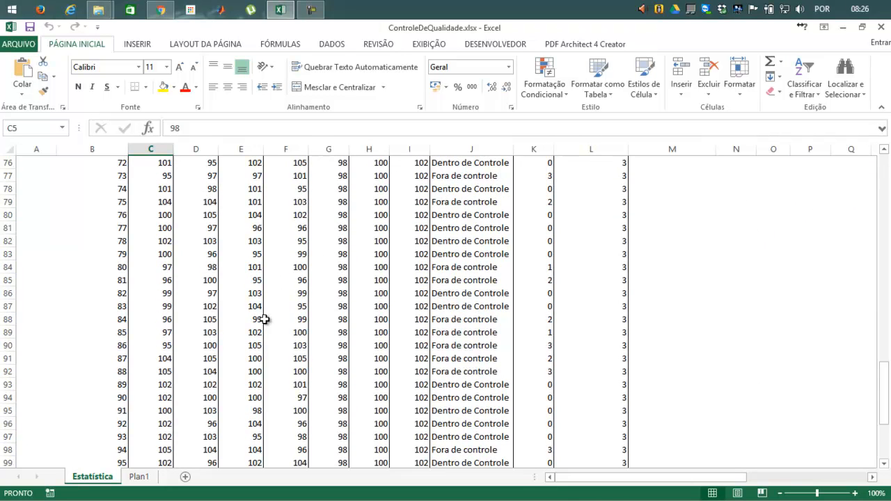
pyautogui.scroll(-9, 267, 317)
pyautogui.scroll(20, 260, 314)
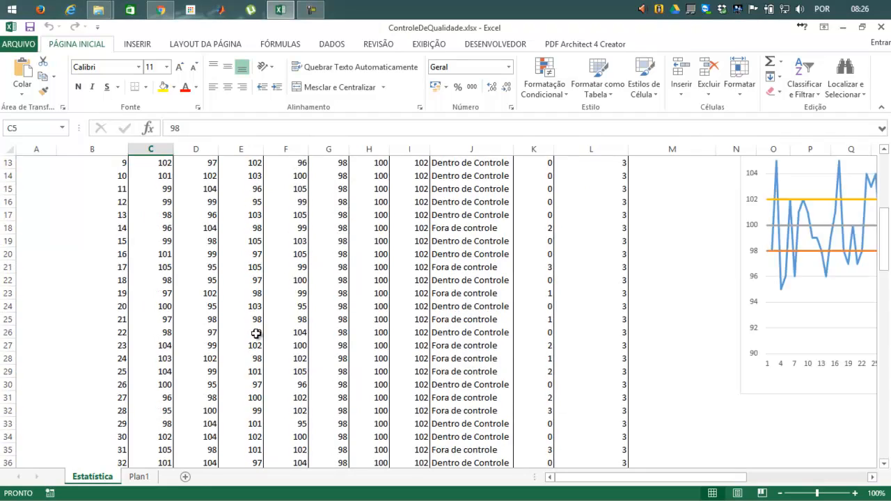
pyautogui.scroll(9, 256, 343)
pyautogui.scroll(-20, 241, 328)
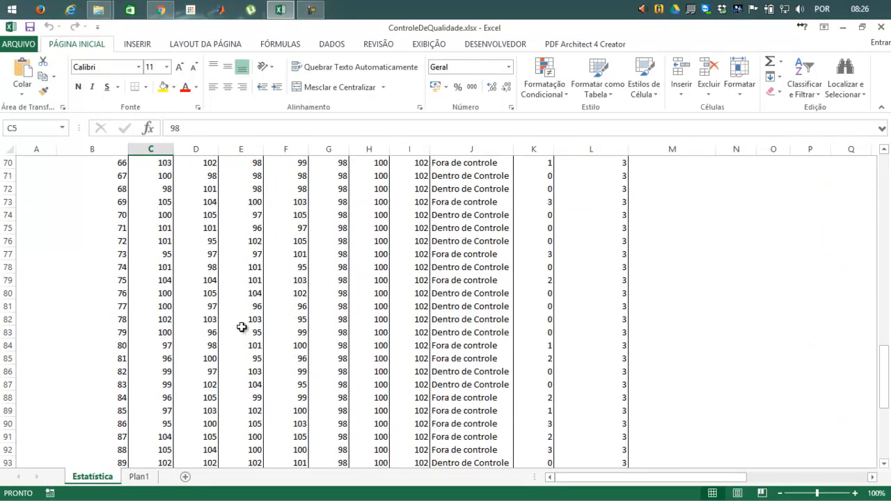
pyautogui.scroll(-9, 236, 331)
pyautogui.scroll(20, 155, 255)
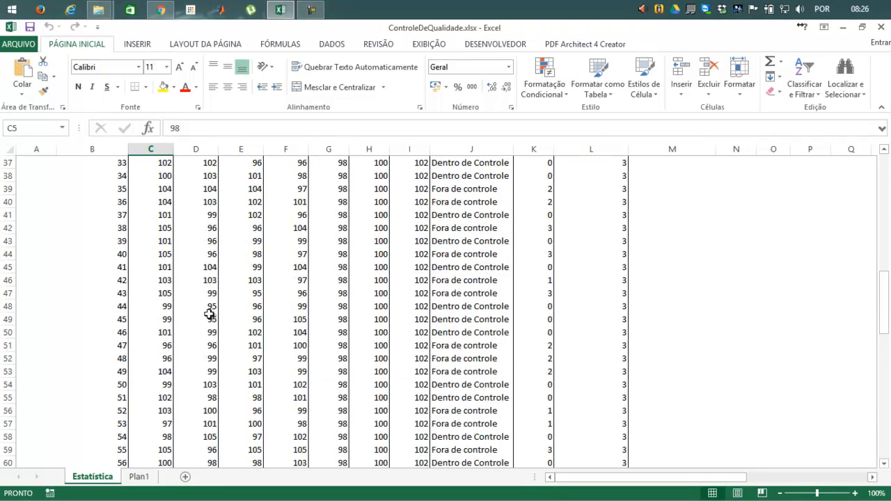
pyautogui.scroll(12, 209, 317)
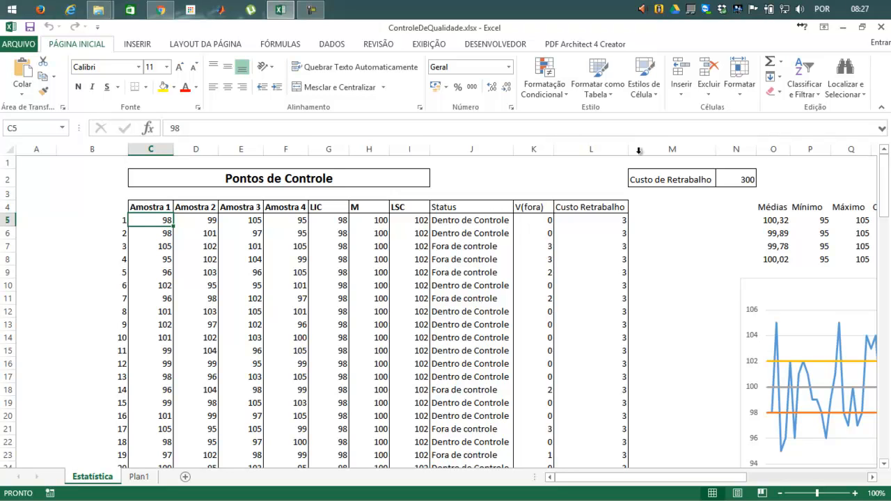
# Insert blank columns immediately after the Custo Retrabalho column, shifting the rework cost, statistics and chart aside.
pyautogui.click(700, 147)
pyautogui.moveTo(716, 148); pyautogui.dragTo(699, 147)
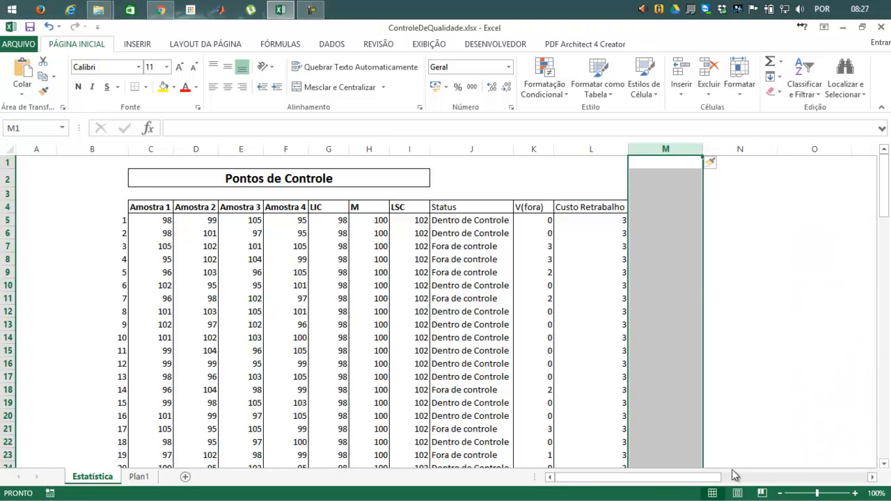
pyautogui.click(760, 300)
pyautogui.click(719, 237)
pyautogui.click(687, 210)
pyautogui.moveTo(686, 230); pyautogui.dragTo(698, 224)
# Begin a formula in cell N5 that sums all the Amostra 1 values: =SOMA(Amostra1).
pyautogui.click(731, 221)
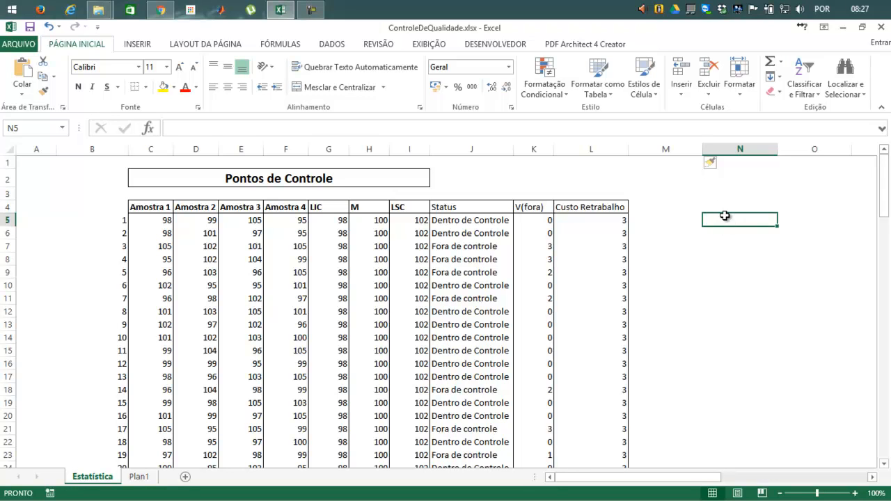
pyautogui.write('=so')
pyautogui.press('Tab')
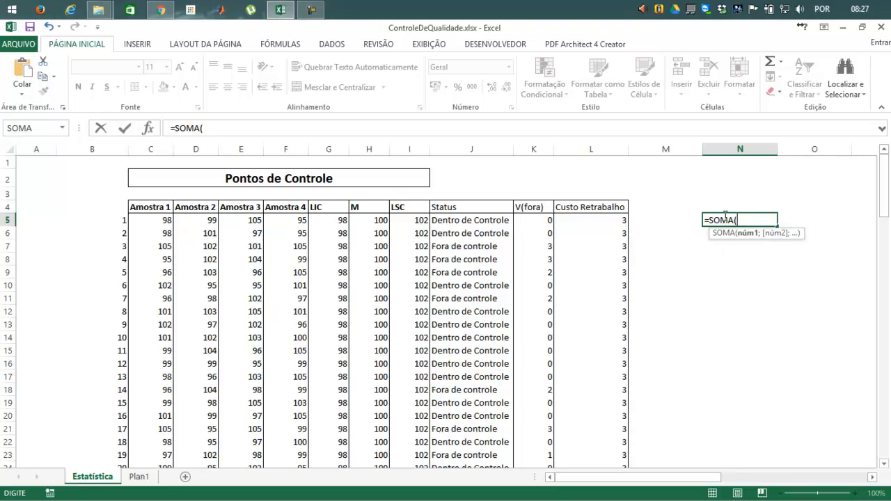
pyautogui.click(158, 220)
pyautogui.moveTo(158, 219); pyautogui.dragTo(161, 436)
pyautogui.scroll(20, 209, 295)
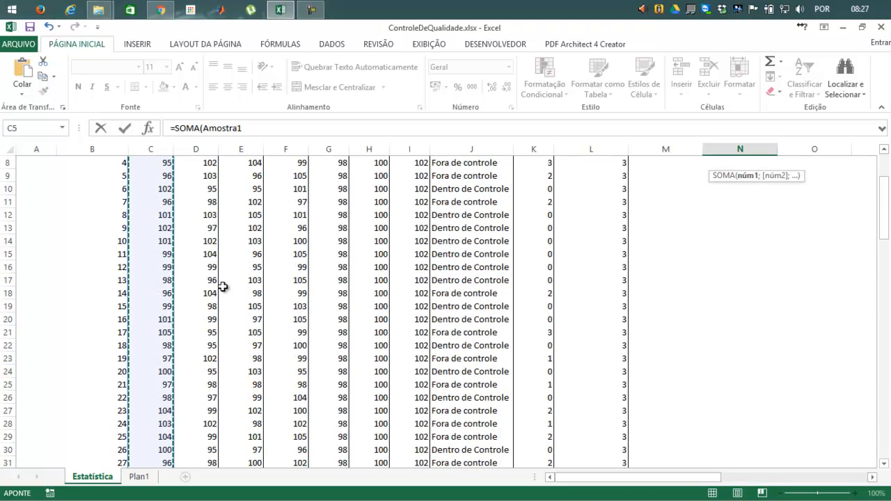
pyautogui.scroll(3, 223, 287)
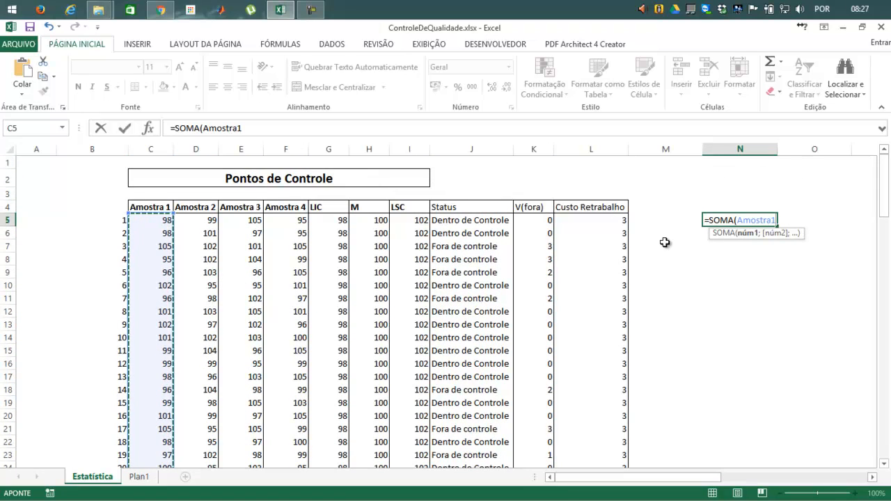
pyautogui.write(')')
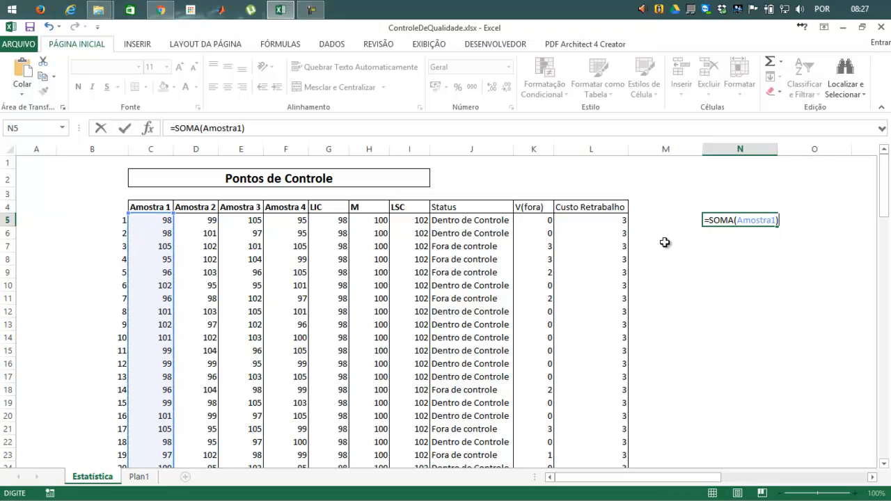
# Extend the N5 formula with /CONT.VALORES( and try to enter it with the argument amosta.
pyautogui.write('/cont.va')
pyautogui.press('Tab')
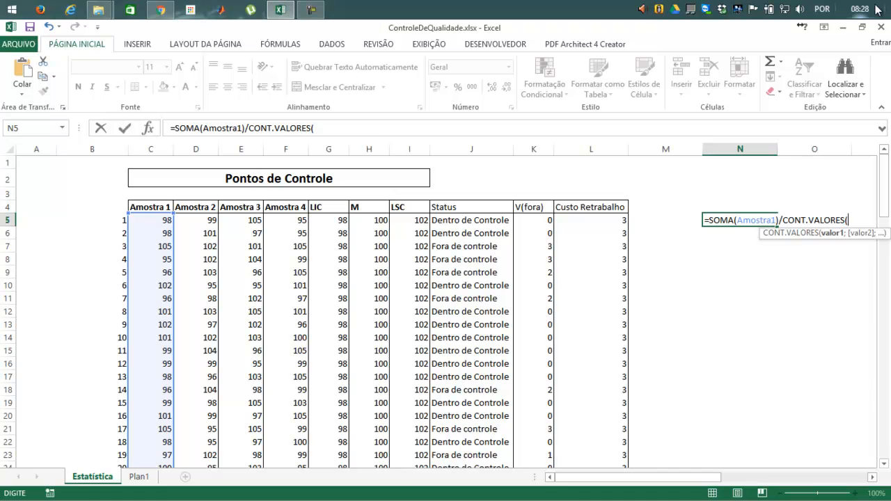
pyautogui.moveTo(878, 8)
pyautogui.write('amosta')
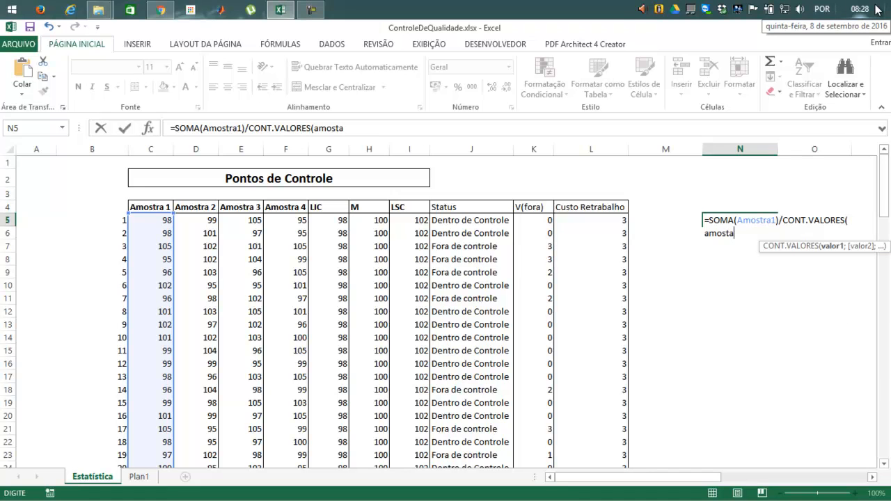
pyautogui.press('Return')
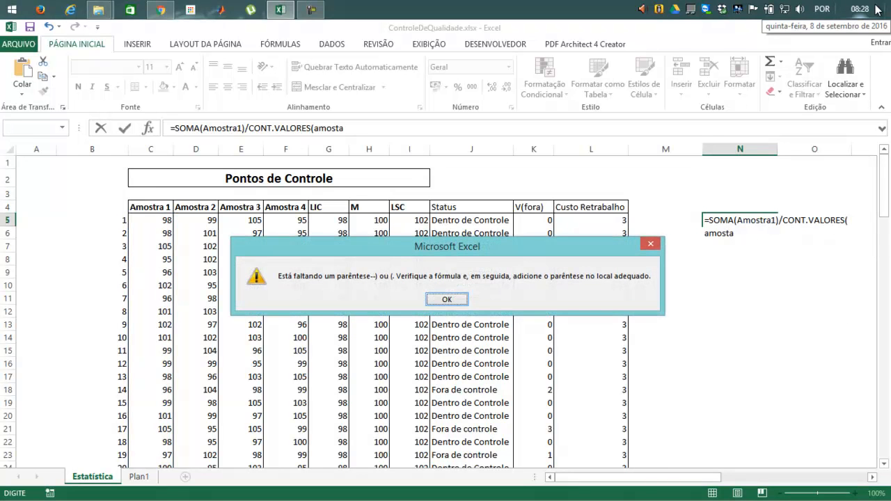
pyautogui.press('Return')
# Correct the CONT.VALORES argument to Amostra1 and enter the formula =SOMA(Amostra1)/CONT.VALORES(Amostra1) in N5.
pyautogui.click(724, 234)
pyautogui.press('Right')
pyautogui.press('Right')
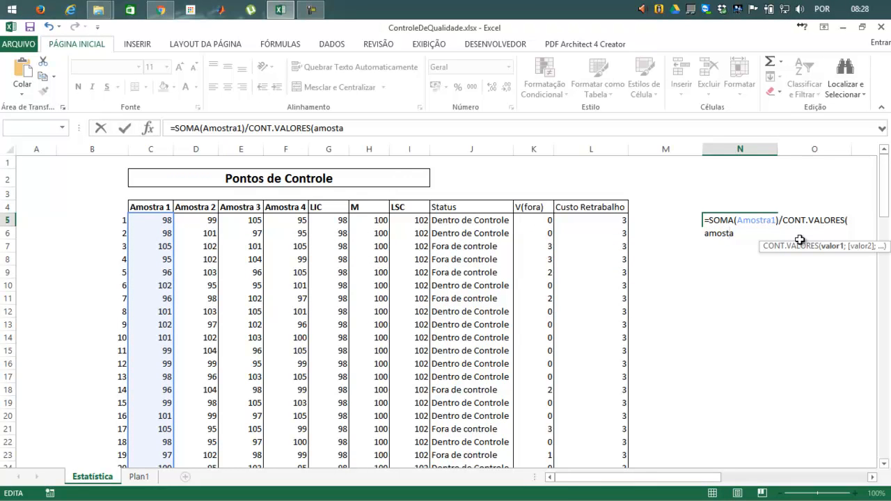
pyautogui.press('Delete')
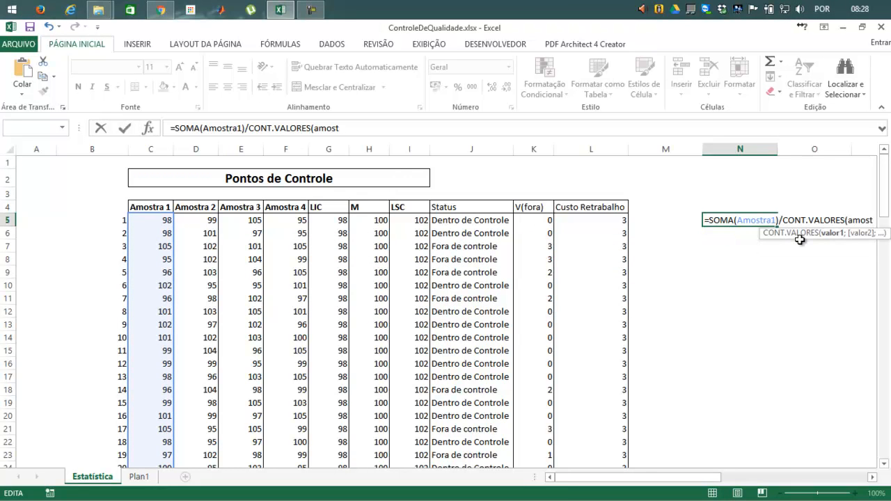
pyautogui.press('BackSpace')
pyautogui.press('Down')
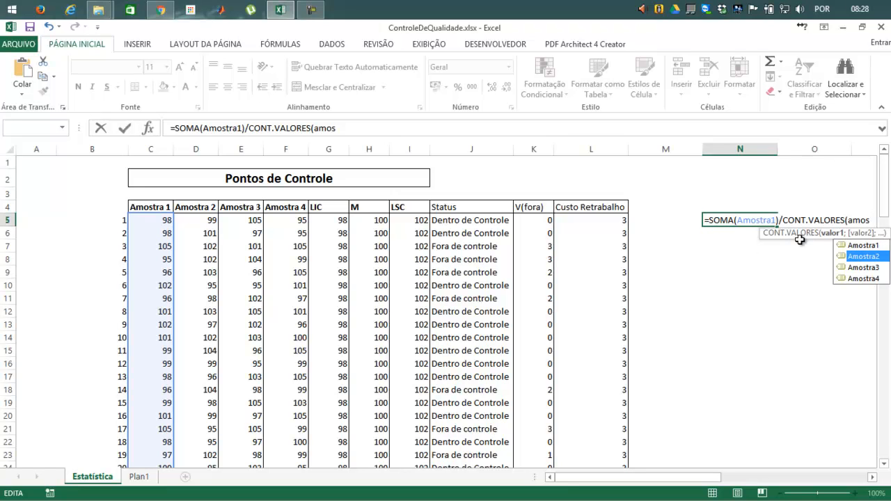
pyautogui.press('Up')
pyautogui.press('Down')
pyautogui.press('Up')
pyautogui.press('Tab')
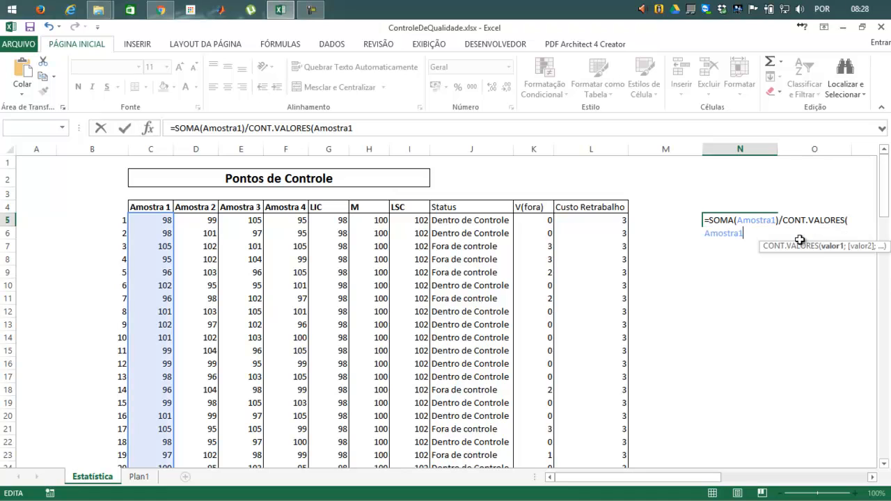
pyautogui.write(')')
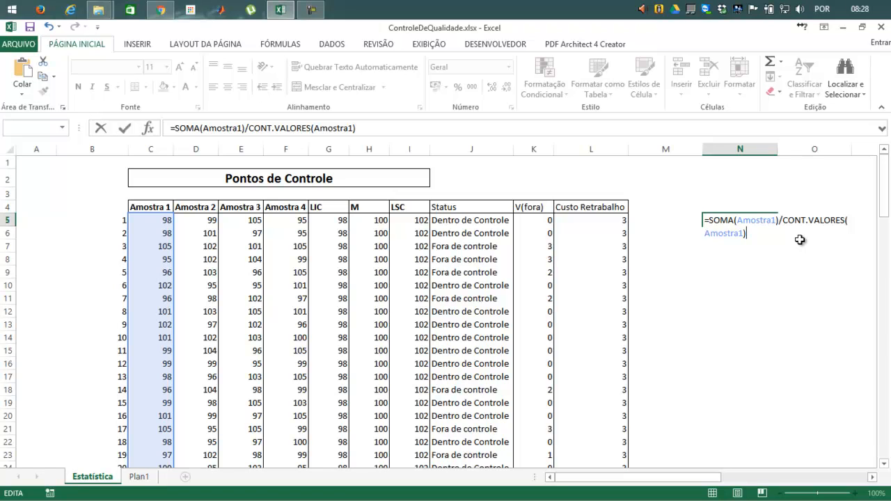
pyautogui.press('Return')
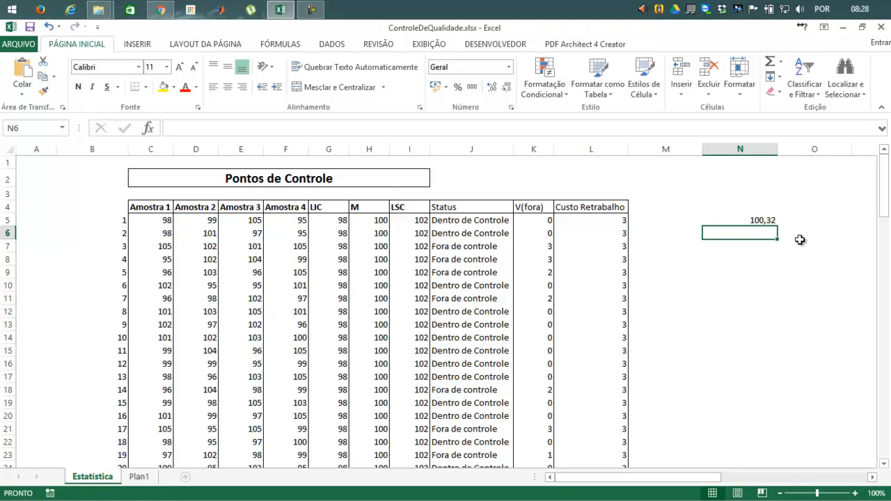
# Enter the average formula =MÉDIA(Amostra1) in cell N6 and review it.
pyautogui.write('=')
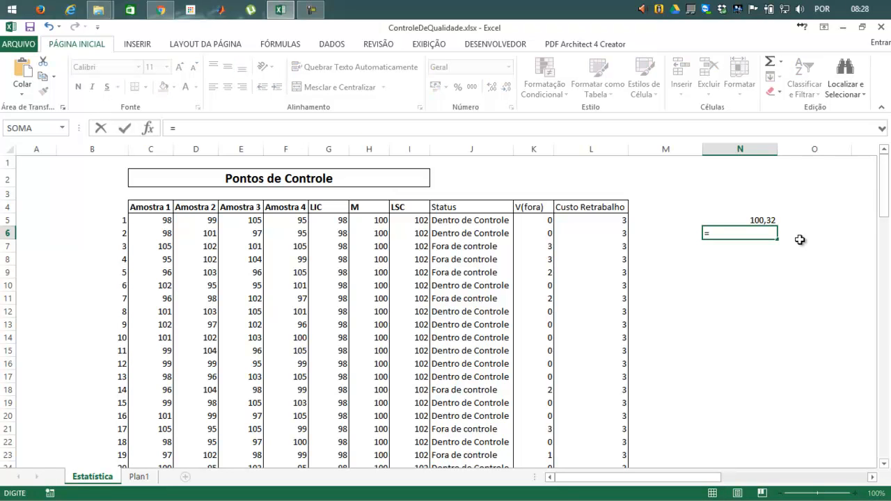
pyautogui.write('média')
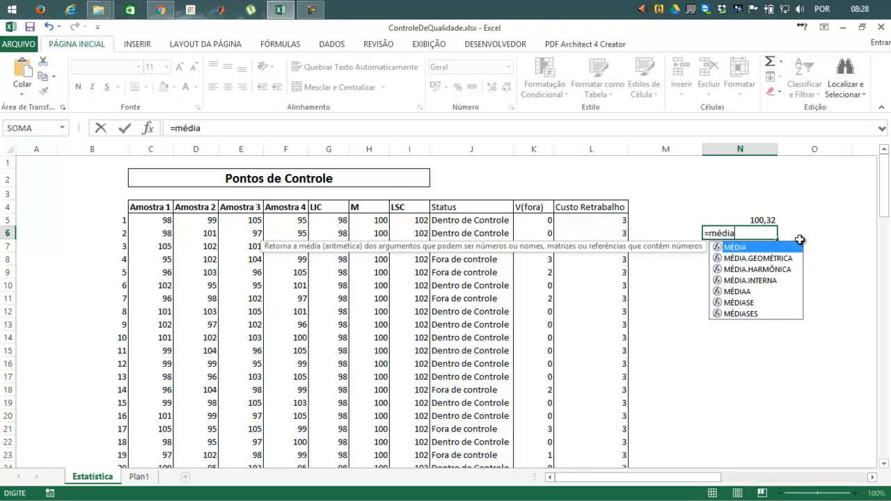
pyautogui.press('Tab')
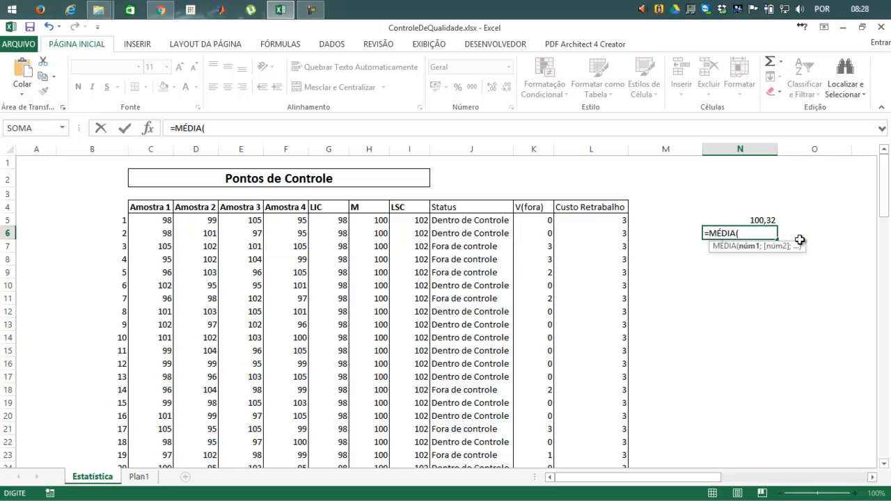
pyautogui.write('amsot')
pyautogui.press('BackSpace')
pyautogui.press('BackSpace')
pyautogui.press('BackSpace')
pyautogui.press('BackSpace')
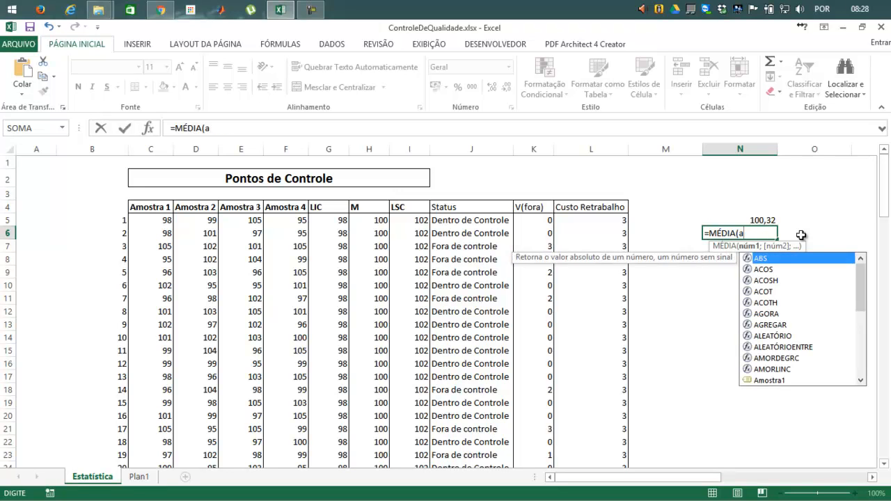
pyautogui.write('most')
pyautogui.press('Tab')
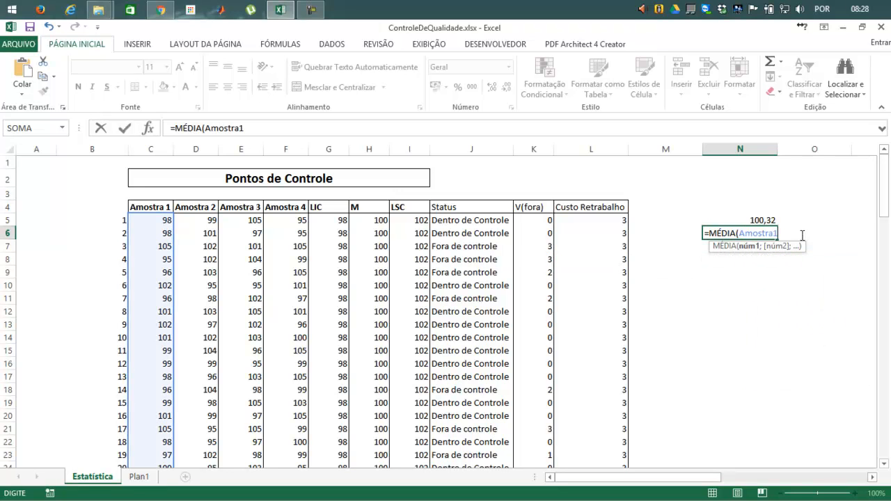
pyautogui.write(')')
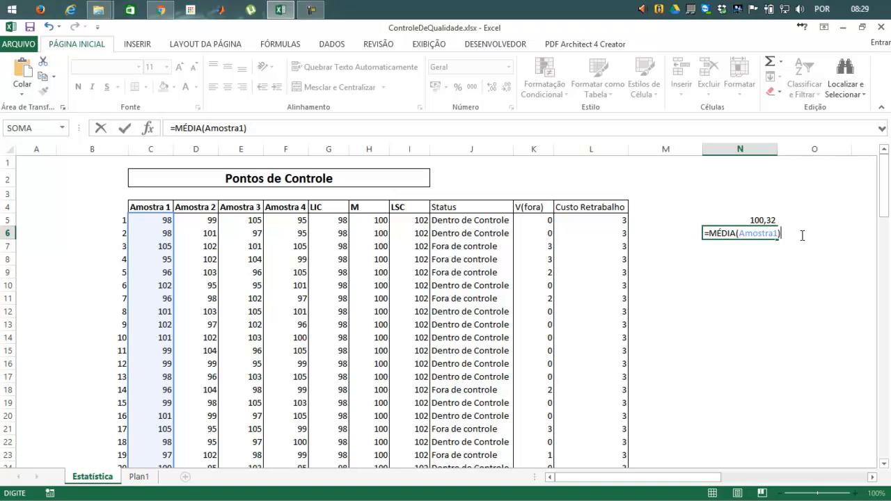
pyautogui.press('Return')
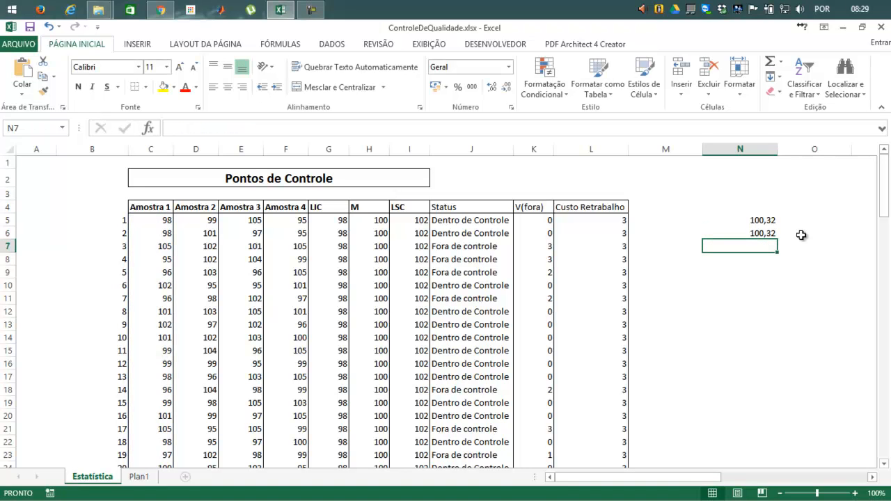
pyautogui.click(755, 234)
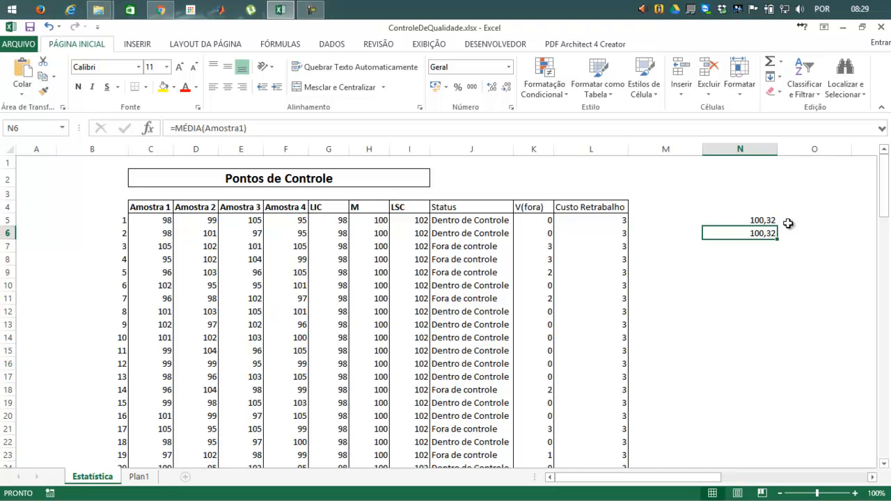
# Label cell N7 as LIC and enter =98 beside it in cell O7.
pyautogui.press('Down')
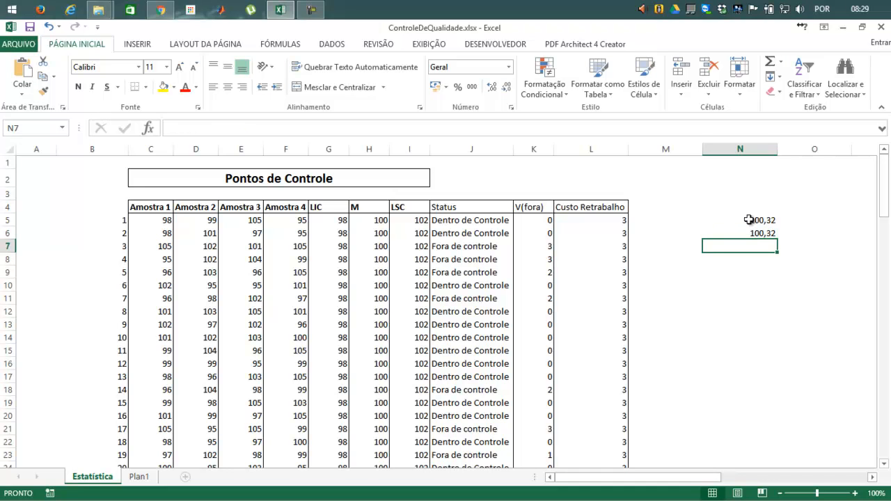
pyautogui.write('LIC')
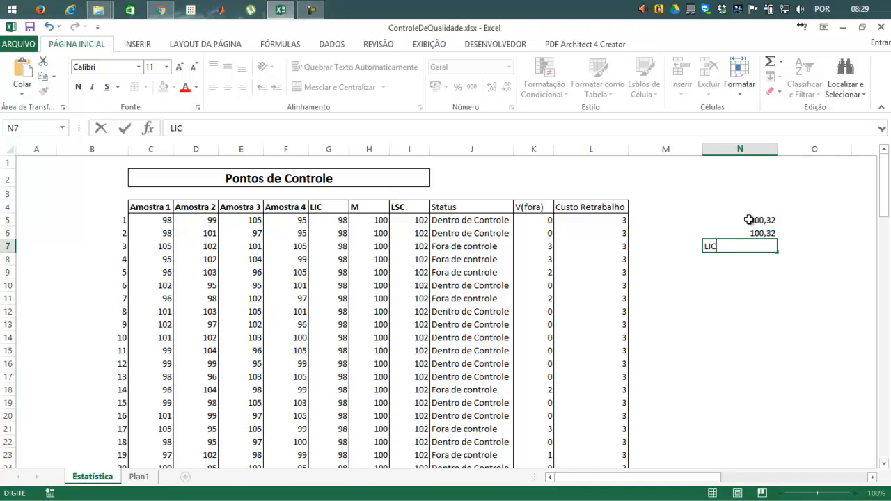
pyautogui.press('Return')
pyautogui.press('Right')
pyautogui.press('Up')
pyautogui.press('Left')
pyautogui.press('Right')
pyautogui.write('=')
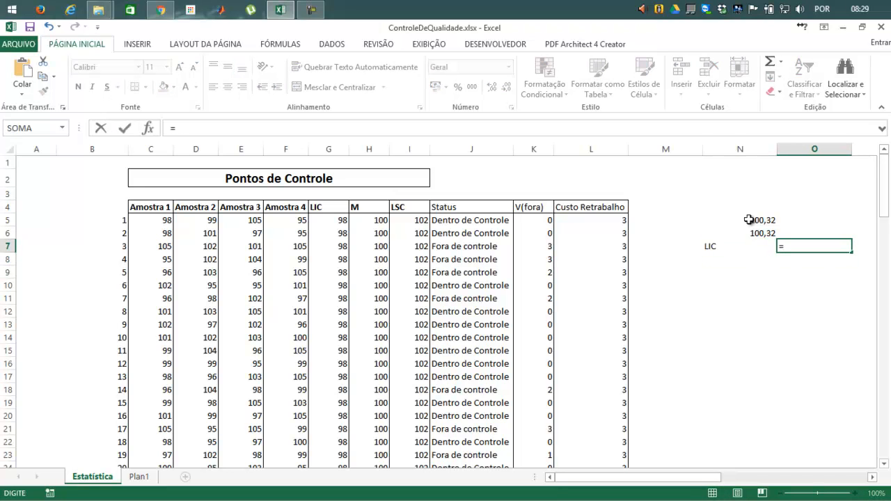
pyautogui.write('98')
pyautogui.press('Return')
pyautogui.press('Left')
pyautogui.press('Up')
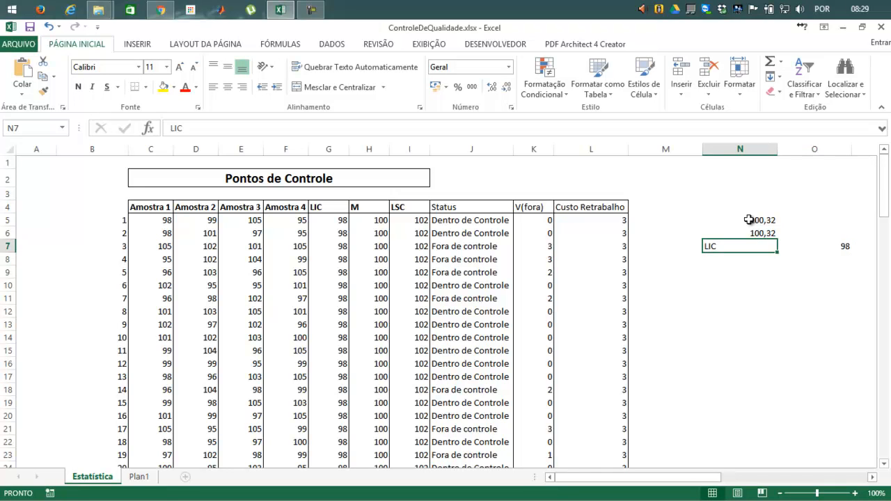
pyautogui.press('Down')
pyautogui.press('Right')
pyautogui.press('Up')
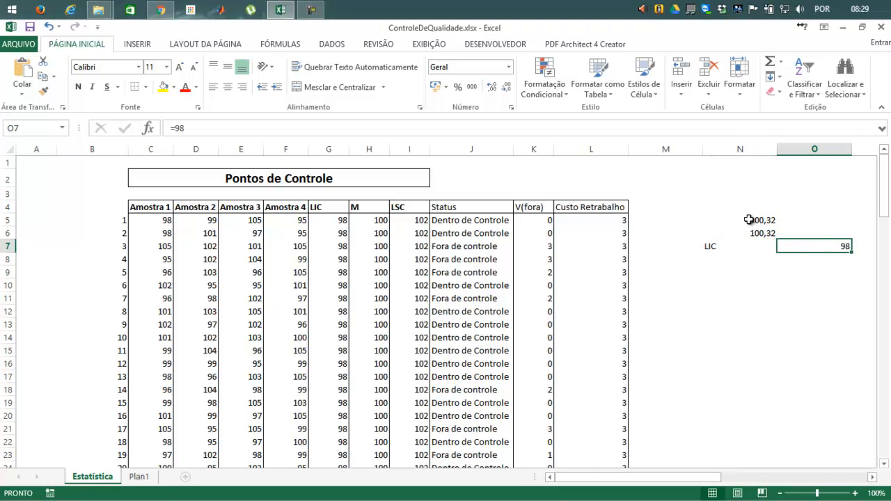
# Enter 98 as the LIC value in cell O7 and label cell N8 as LSC.
pyautogui.write('98')
pyautogui.press('Return')
pyautogui.press('pagedown')
pyautogui.press('pageup')
pyautogui.press('Up')
pyautogui.press('Left')
pyautogui.press('Left')
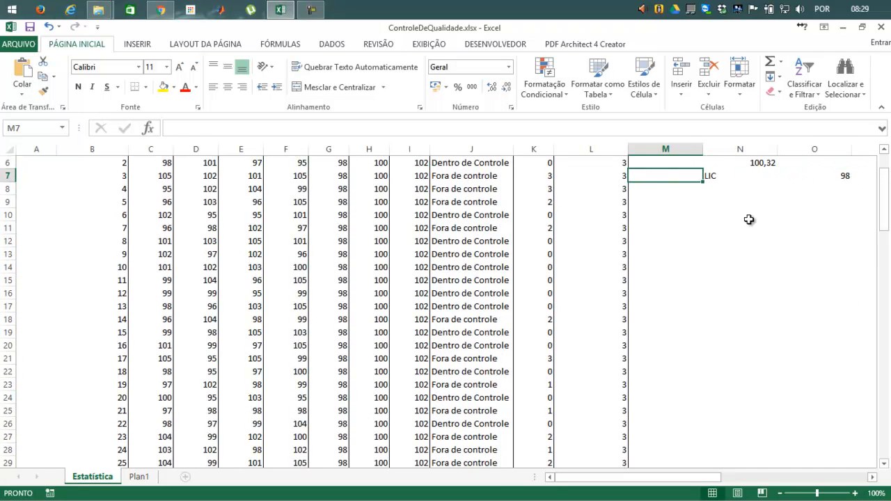
pyautogui.press('Down')
pyautogui.press('Right')
pyautogui.write('LC')
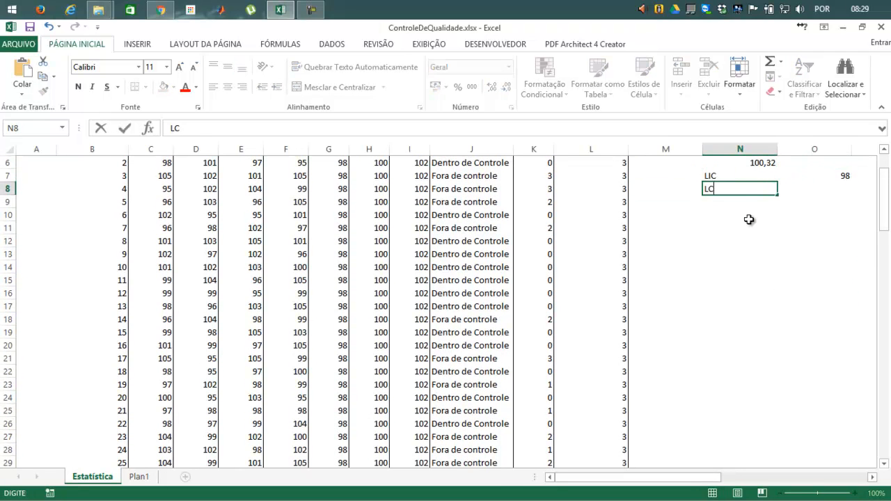
pyautogui.press('BackSpace')
pyautogui.write('SC')
pyautogui.press('Tab')
# Enter 102 as the LSC value in cell O8.
pyautogui.scroll(2, 687, 255)
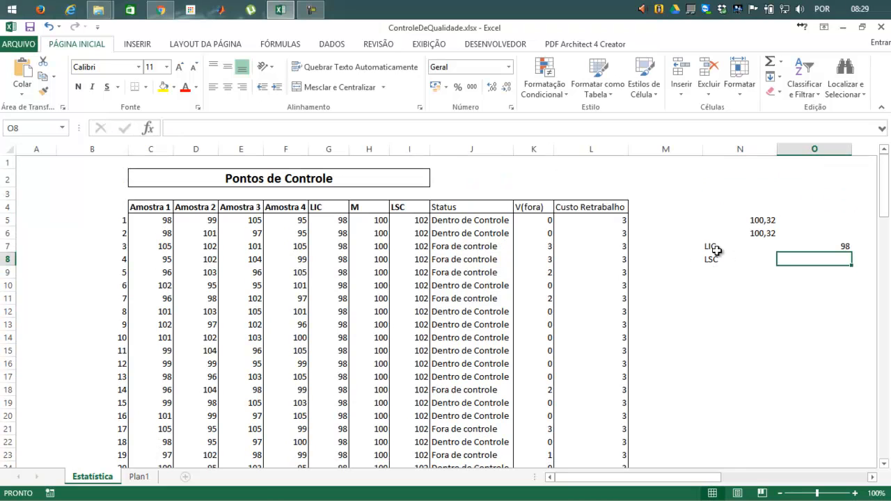
pyautogui.write('102')
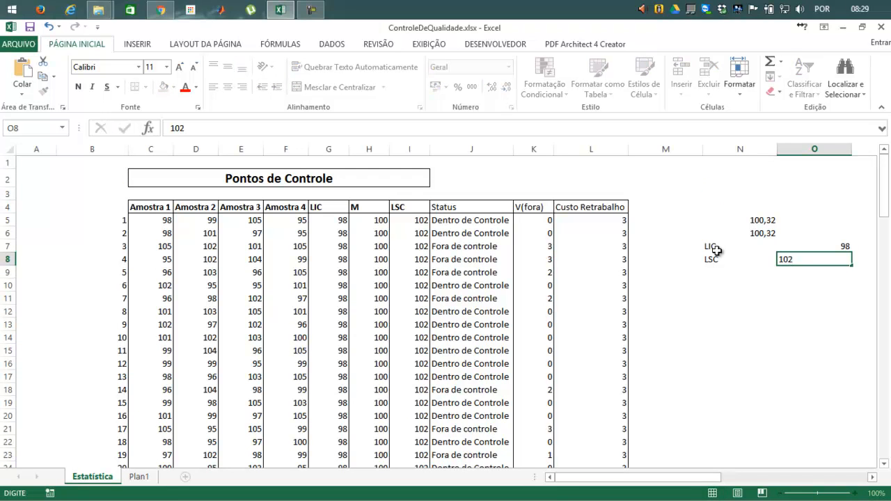
pyautogui.press('Return')
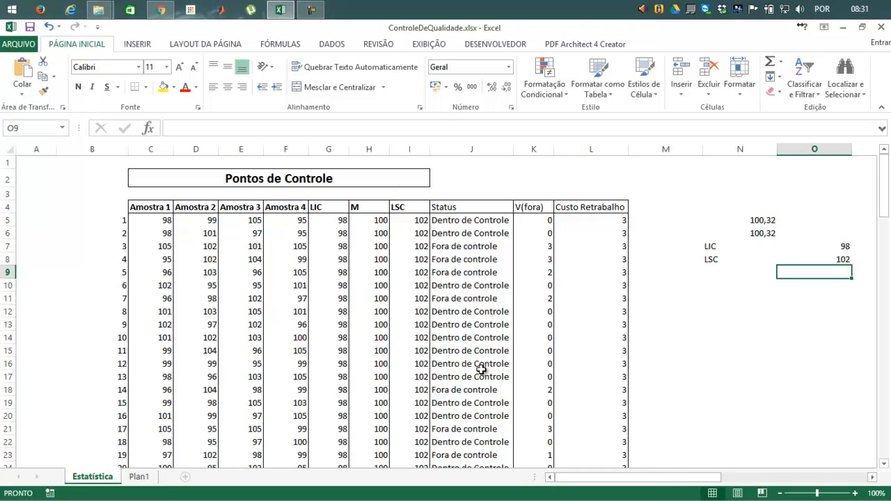
# Enter the comparison sign < in cell P7 and > in cell P8.
pyautogui.moveTo(698, 481); pyautogui.dragTo(741, 480)
pyautogui.click(634, 247)
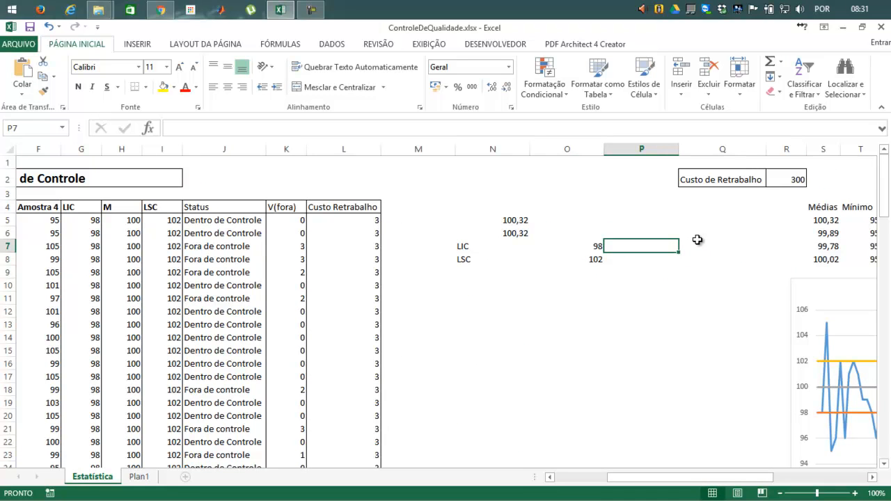
pyautogui.write(']')
pyautogui.press('BackSpace')
pyautogui.write('<')
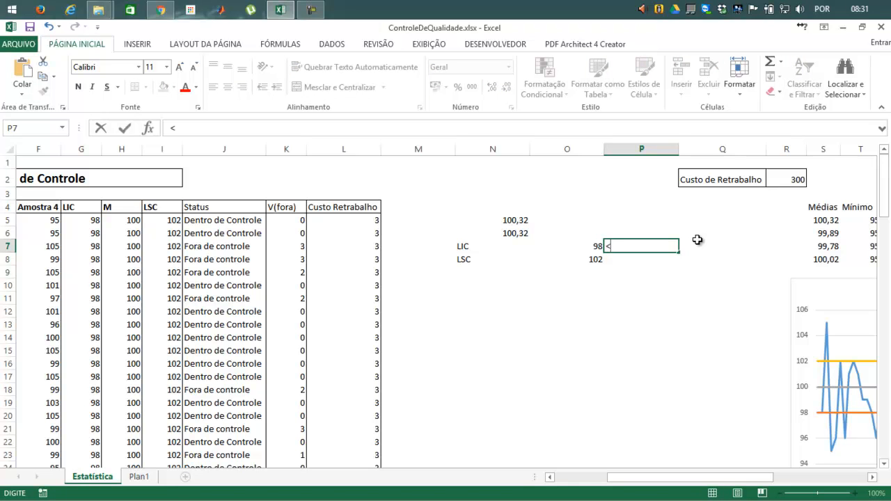
pyautogui.press('Return')
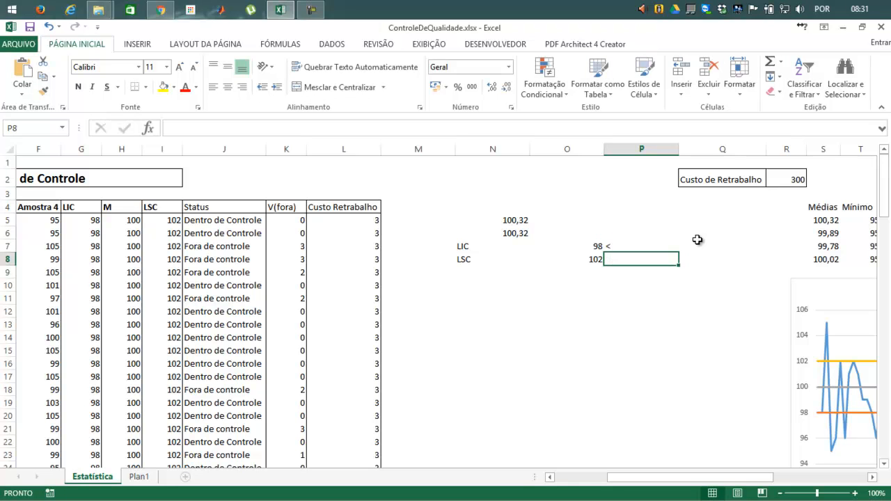
pyautogui.write('>')
pyautogui.press('Return')
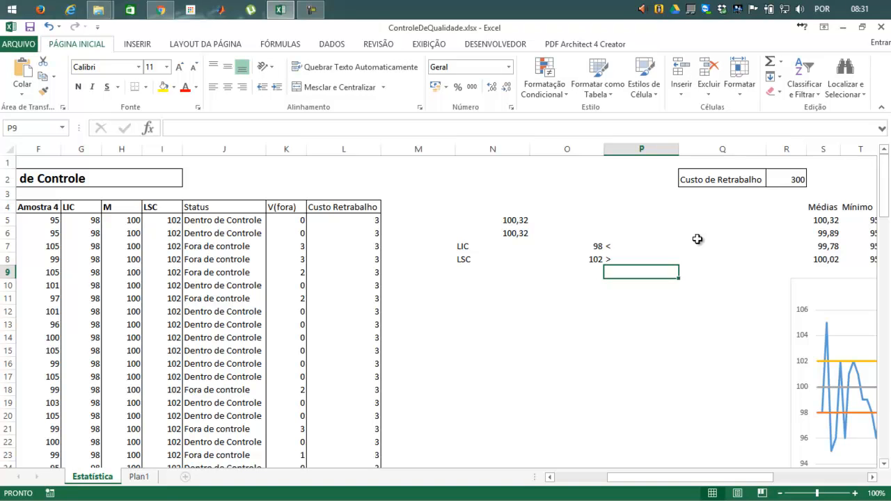
pyautogui.click(626, 245)
pyautogui.click(688, 251)
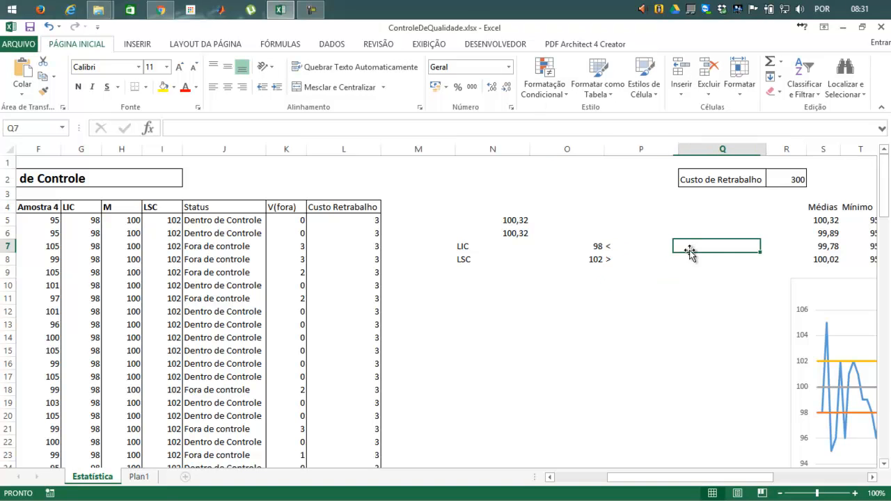
pyautogui.click(647, 246)
pyautogui.click(682, 245)
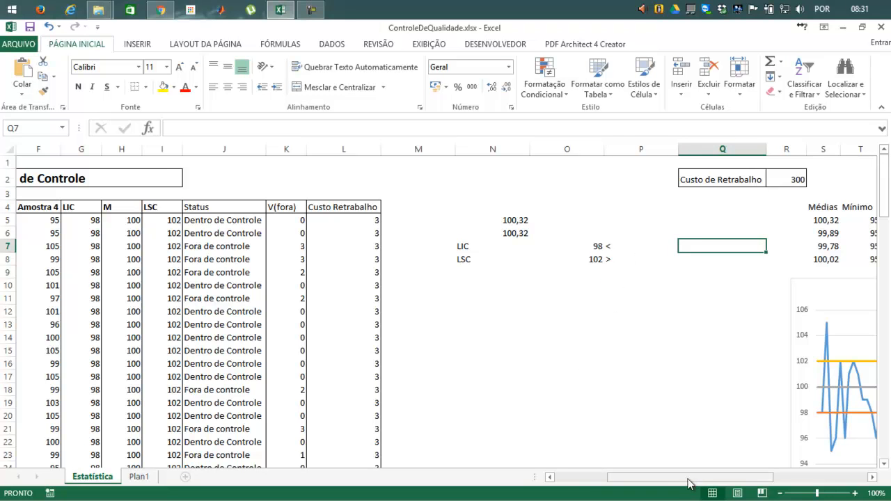
# Select the Amostra 1 values in C5:C104 and name the range Amostra1.
pyautogui.moveTo(677, 483); pyautogui.dragTo(624, 483)
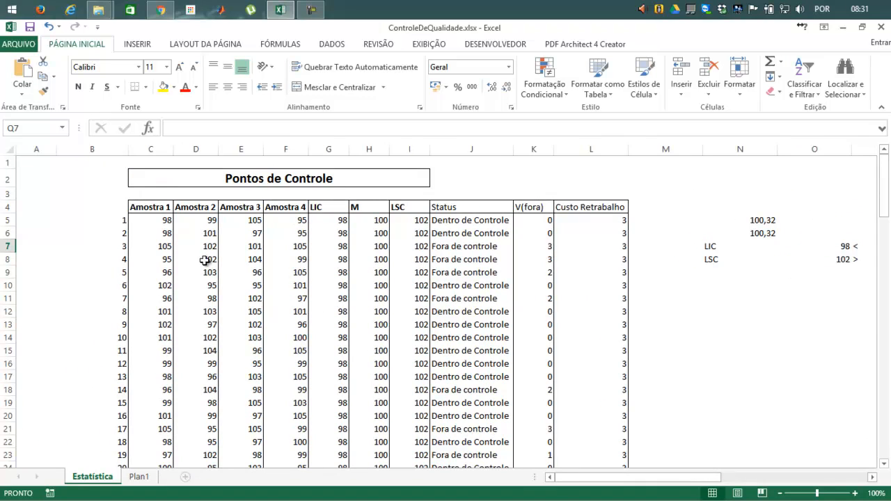
pyautogui.click(161, 220)
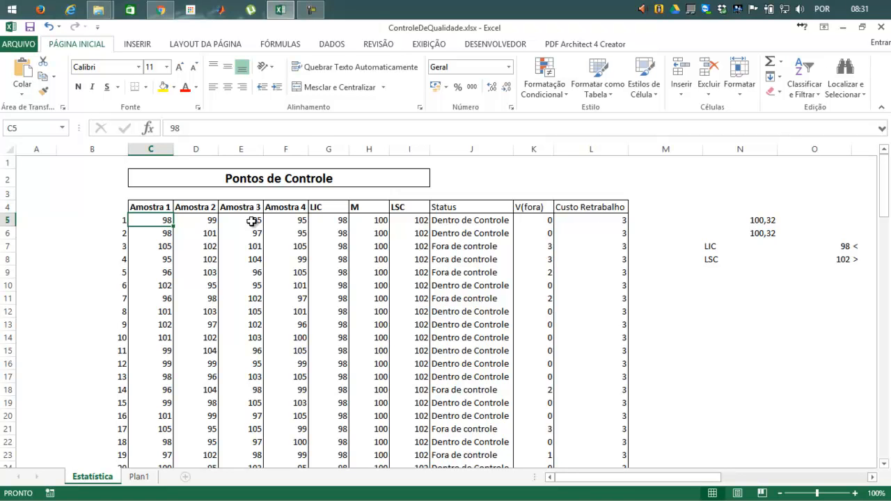
pyautogui.hotkey('shift', 'Down')
pyautogui.hotkey('shift', 'Down')
pyautogui.hotkey('shift', 'Down')
pyautogui.hotkey('shift', 'Down')
pyautogui.hotkey('shift', 'Down')
pyautogui.hotkey('shift', 'Down')
pyautogui.hotkey('shift', 'Down')
pyautogui.hotkey('shift', 'Down')
pyautogui.hotkey('shift', 'Down')
pyautogui.hotkey('shift', 'Down')
pyautogui.hotkey('shift', 'Down')
pyautogui.hotkey('shift', 'Down')
pyautogui.hotkey('shift', 'Down')
pyautogui.hotkey('shift', 'Down')
pyautogui.hotkey('shift', 'Down')
pyautogui.hotkey('shift', 'Down')
pyautogui.hotkey('shift', 'Down')
pyautogui.hotkey('shift', 'Down')
pyautogui.hotkey('shift', 'Down')
pyautogui.hotkey('shift', 'Down')
pyautogui.hotkey('shift', 'Down')
pyautogui.hotkey('shift', 'Down')
pyautogui.hotkey('shift', 'Down')
pyautogui.hotkey('shift', 'Down')
pyautogui.hotkey('shift', 'Down')
pyautogui.hotkey('shift', 'Down')
pyautogui.hotkey('shift', 'Down')
pyautogui.hotkey('shift', 'Down')
pyautogui.hotkey('shift', 'Down')
pyautogui.hotkey('shift', 'Down')
pyautogui.hotkey('shift', 'Down')
pyautogui.hotkey('shift', 'Down')
pyautogui.hotkey('shift', 'Down')
pyautogui.hotkey('shift', 'Down')
pyautogui.hotkey('shift', 'Down')
pyautogui.hotkey('shift', 'Down')
pyautogui.hotkey('shift', 'Down')
pyautogui.hotkey('shift', 'Down')
pyautogui.hotkey('shift', 'Down')
pyautogui.hotkey('shift', 'Down')
pyautogui.hotkey('shift', 'Down')
pyautogui.hotkey('shift', 'Down')
pyautogui.hotkey('shift', 'Down')
pyautogui.hotkey('shift', 'Down')
pyautogui.hotkey('shift', 'Down')
pyautogui.hotkey('shift', 'Down')
pyautogui.hotkey('shift', 'Down')
pyautogui.hotkey('shift', 'Down')
pyautogui.hotkey('shift', 'Down')
pyautogui.hotkey('shift', 'Down')
pyautogui.hotkey('shift', 'Down')
pyautogui.hotkey('shift', 'Down')
pyautogui.hotkey('shift', 'Down')
pyautogui.hotkey('shift', 'Down')
pyautogui.hotkey('shift', 'Down')
pyautogui.hotkey('shift', 'Down')
pyautogui.hotkey('shift', 'Down')
pyautogui.hotkey('shift', 'Down')
pyautogui.hotkey('shift', 'Down')
pyautogui.hotkey('shift', 'Down')
pyautogui.hotkey('shift', 'Up')
pyautogui.hotkey('shift', 'Up')
pyautogui.hotkey('shift', 'Up')
pyautogui.hotkey('shift', 'Up')
pyautogui.hotkey('shift', 'Up')
pyautogui.hotkey('shift', 'Up')
pyautogui.hotkey('shift', 'Up')
pyautogui.hotkey('shift', 'Up')
pyautogui.hotkey('shift', 'Up')
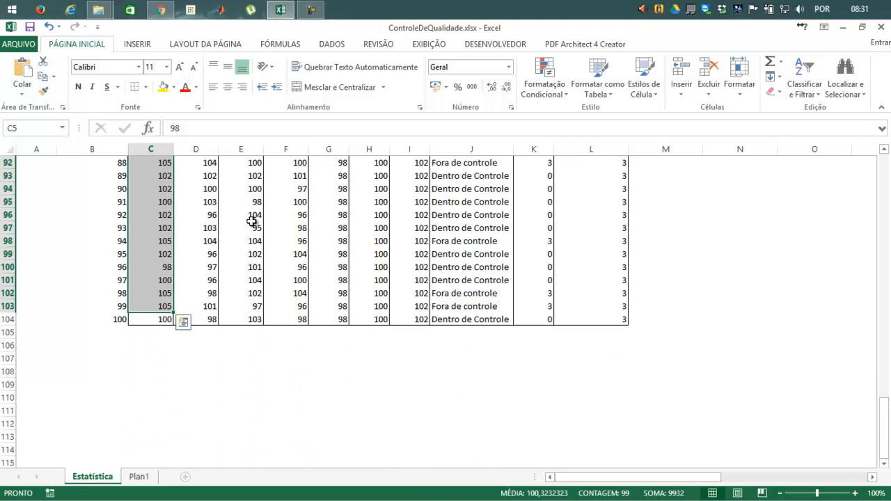
pyautogui.hotkey('shift', 'Down')
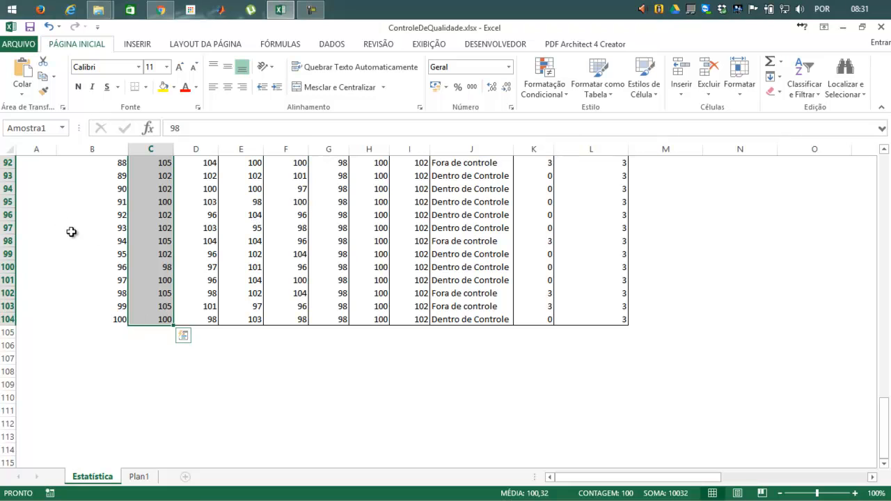
pyautogui.click(39, 128)
pyautogui.write('Amostra')
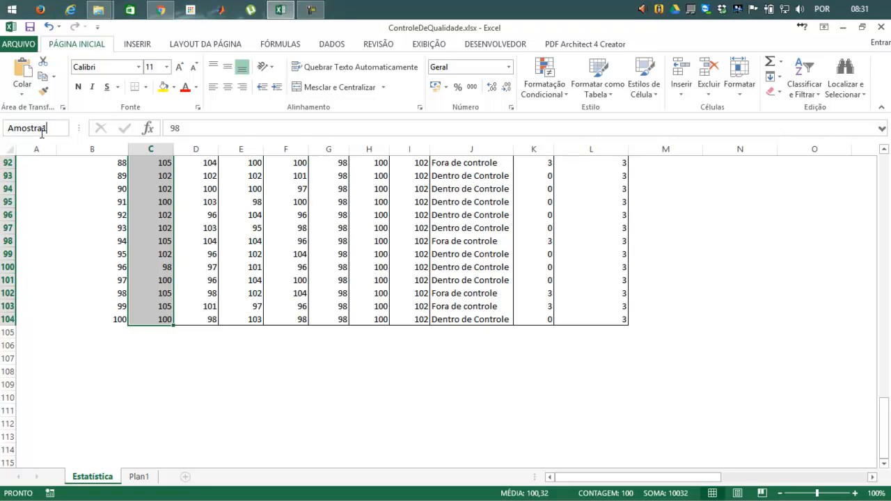
pyautogui.press('Return')
# Begin a conditional sum in cell Q7 with =SOMASE(Amostra1; using the named range as the interval.
pyautogui.scroll(1, 746, 356)
pyautogui.scroll(20, 746, 356)
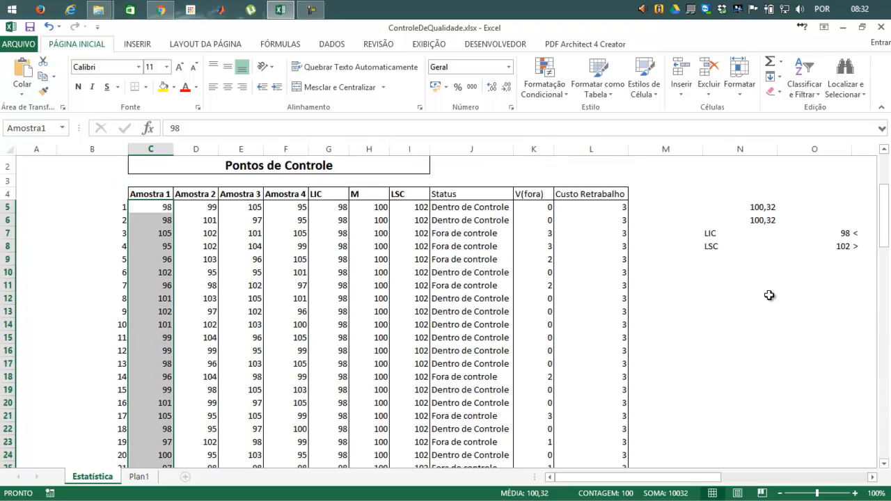
pyautogui.moveTo(701, 478); pyautogui.dragTo(739, 481)
pyautogui.click(677, 246)
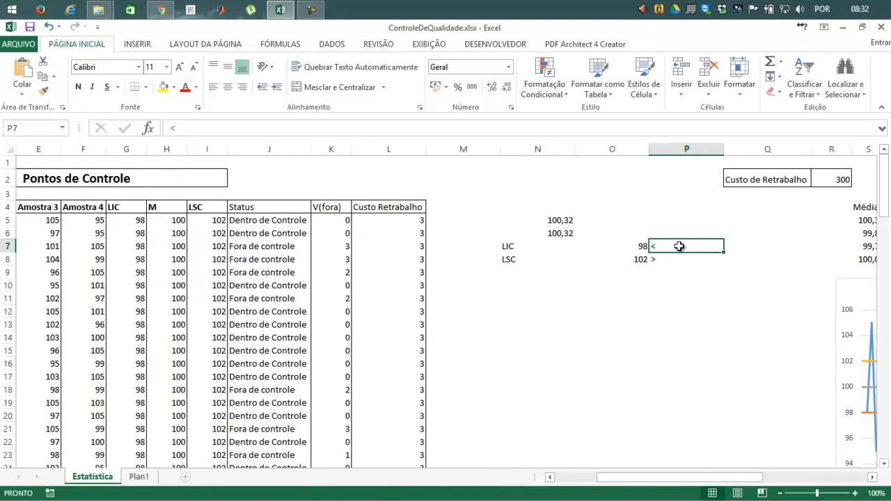
pyautogui.click(798, 243)
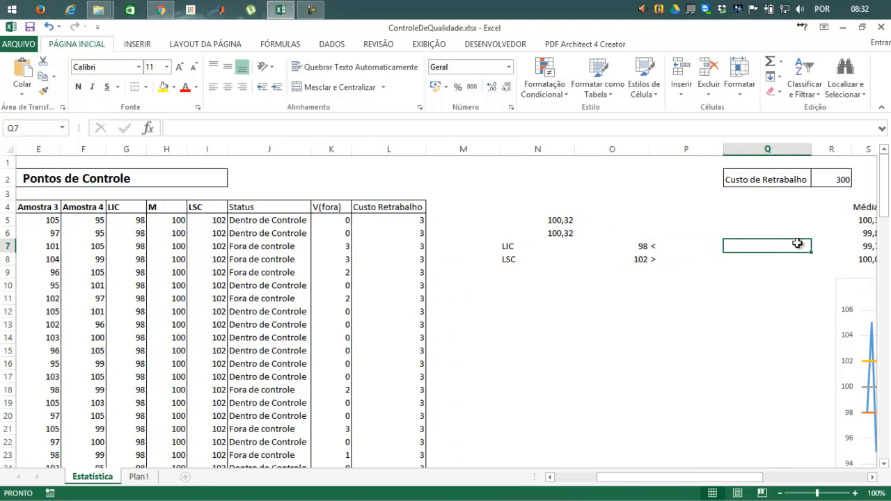
pyautogui.write('=soma')
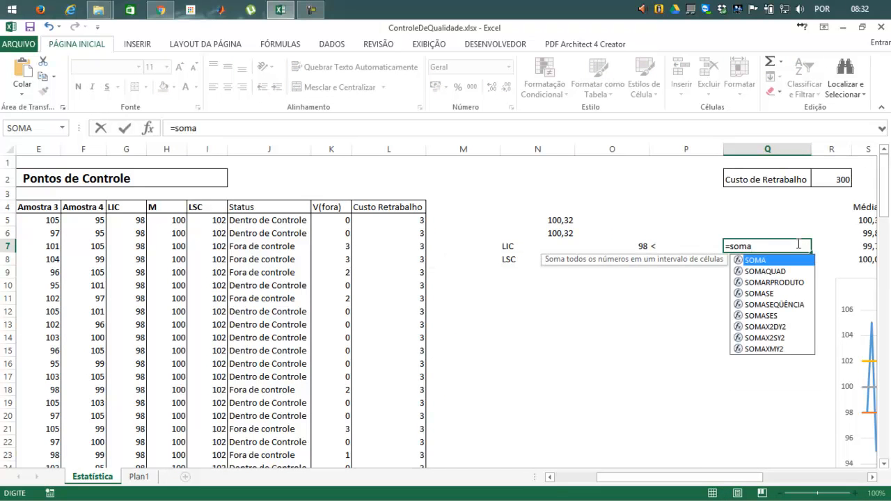
pyautogui.write('se')
pyautogui.press('Tab')
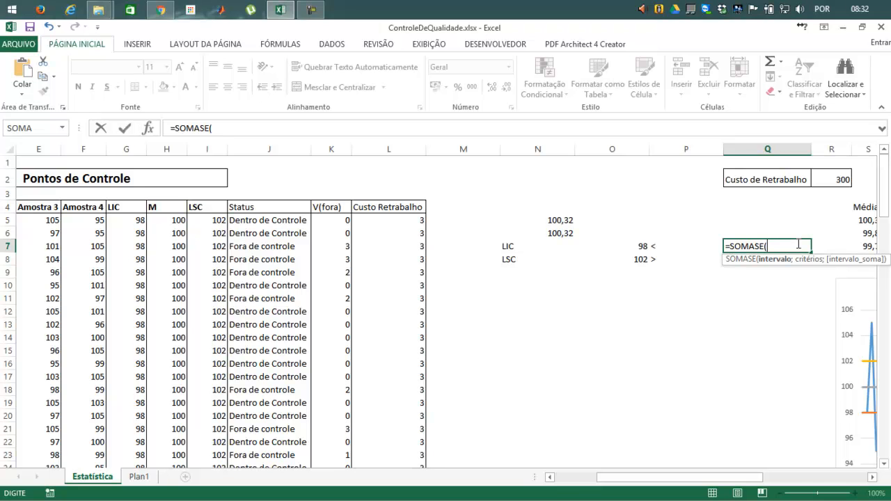
pyautogui.write('amos')
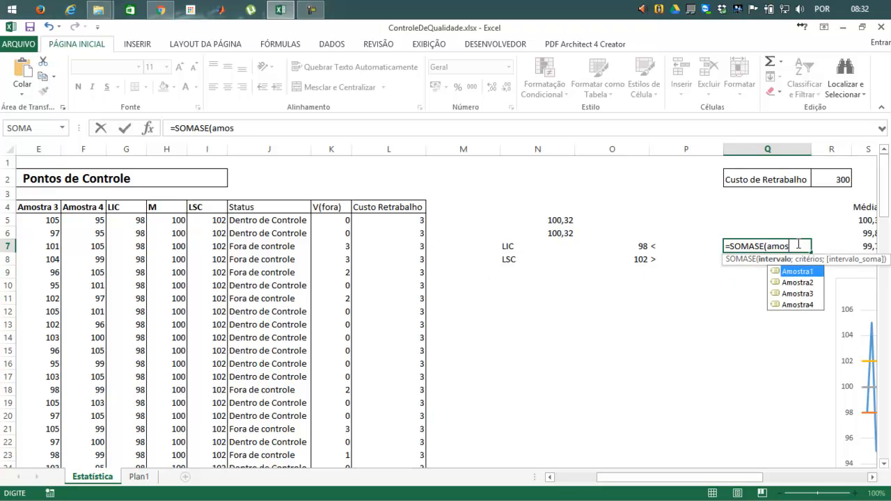
pyautogui.press('Tab')
pyautogui.write(';')
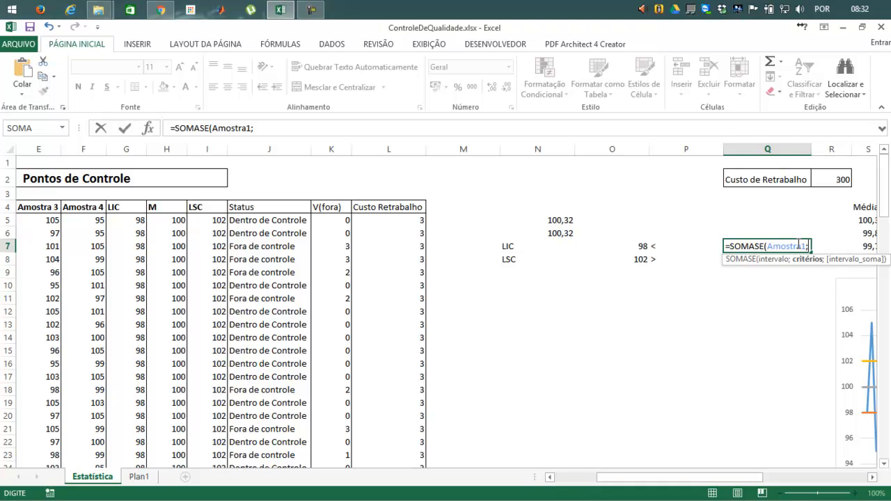
# Complete the Q7 formula with the criterion "<98" and sum range Amostra1, giving =SOMASE(Amostra1;"<98";Amostra1).
pyautogui.write('"')
pyautogui.write('<98";')
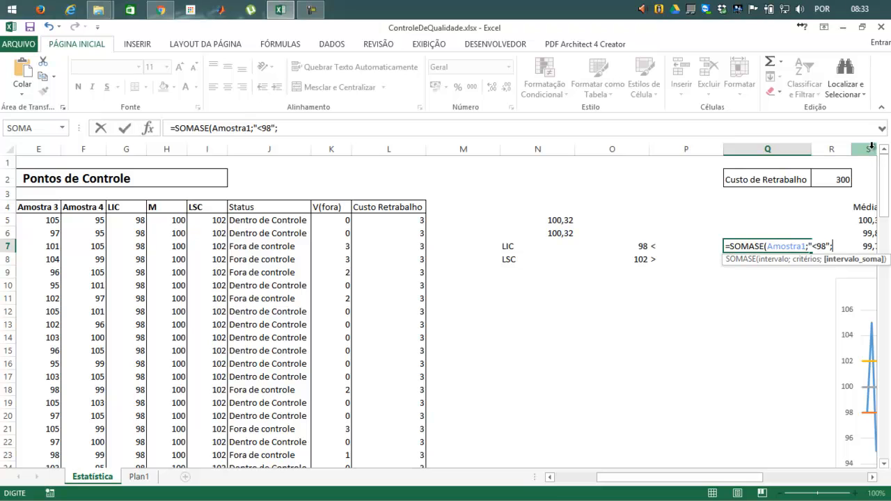
pyautogui.write('amos')
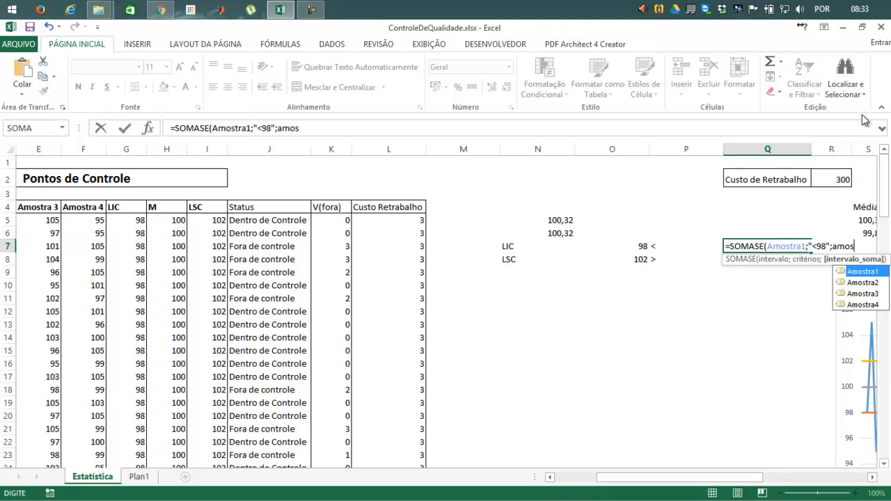
pyautogui.press('Tab')
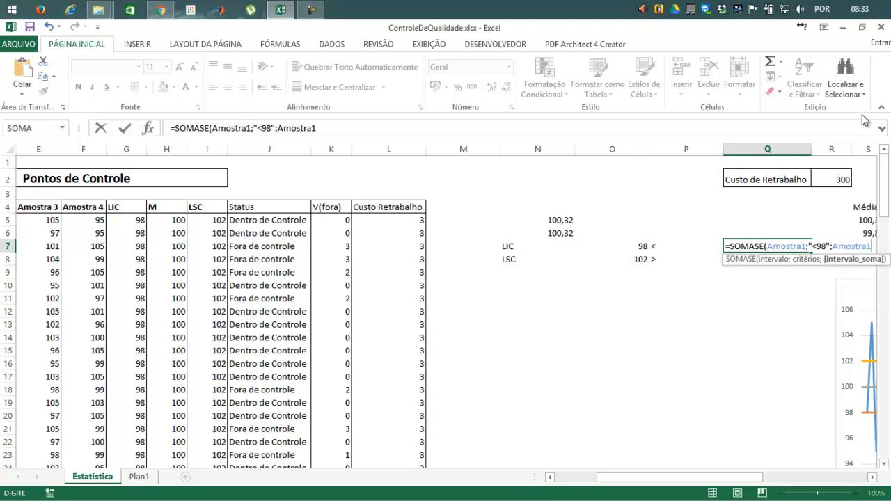
pyautogui.write(')')
pyautogui.press('Return')
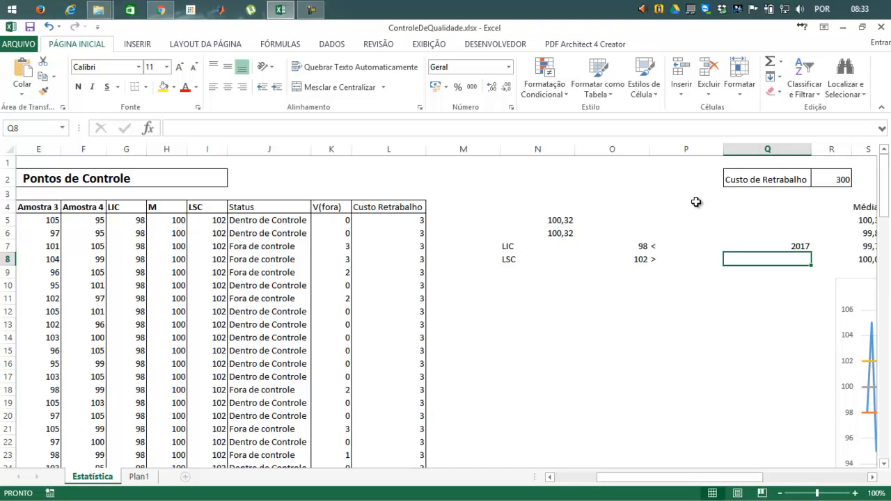
# Enter the conditional sum =SOMASE(Amostra1;">102") in cell Q8, leaving out the sum range.
pyautogui.write('=somas')
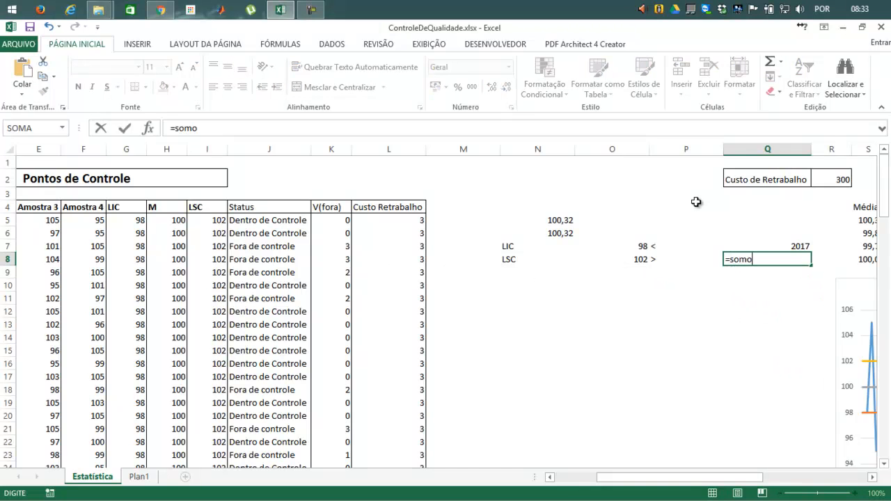
pyautogui.press('Tab')
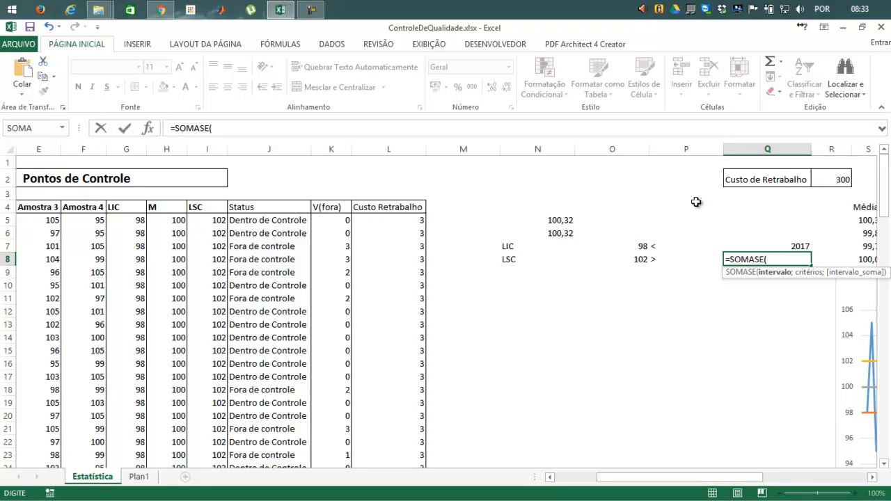
pyautogui.write('amos')
pyautogui.press('Tab')
pyautogui.write(';')
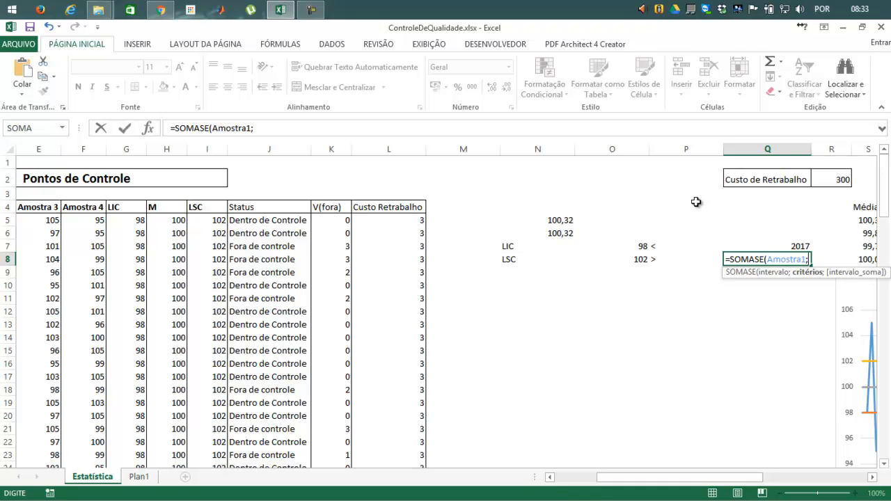
pyautogui.write('">102";')
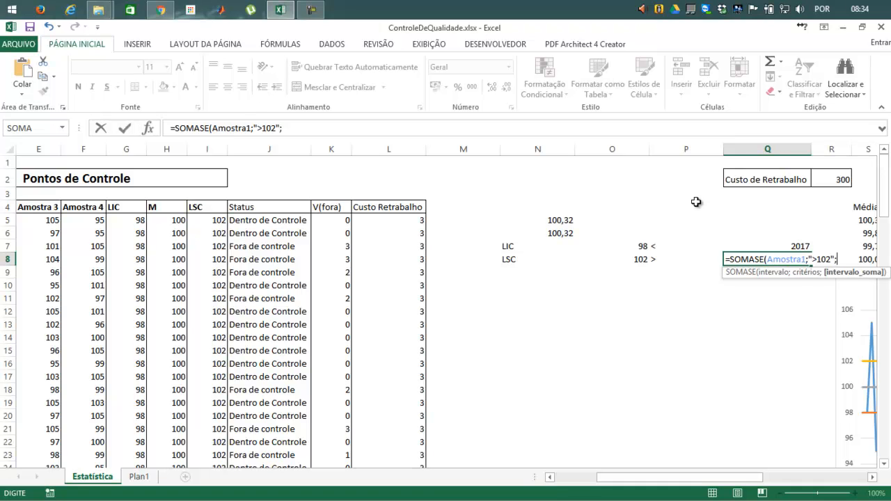
pyautogui.press('BackSpace')
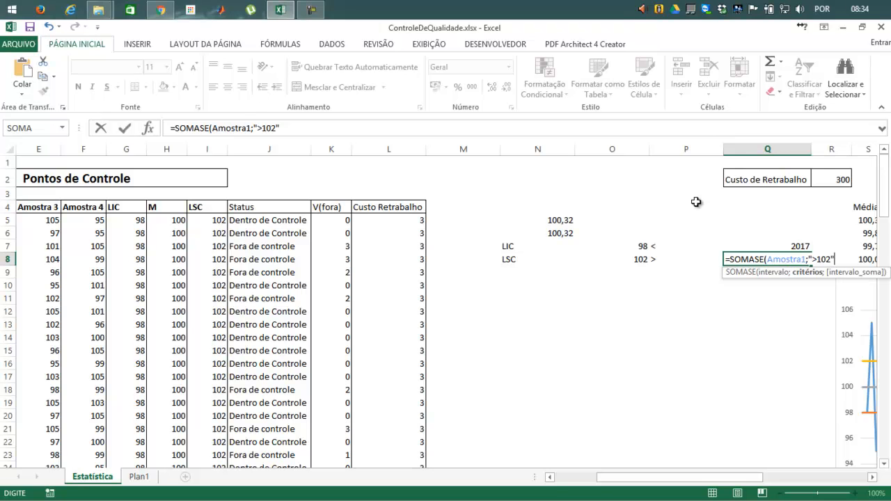
pyautogui.write(')')
pyautogui.press('Return')
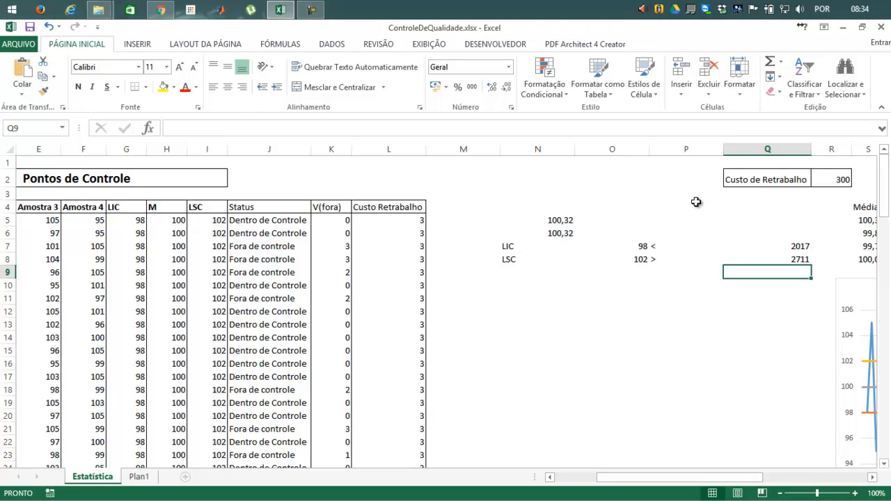
# Examine the entries under the Status heading in the control table.
pyautogui.press('Left')
pyautogui.press('Left')
pyautogui.press('Left')
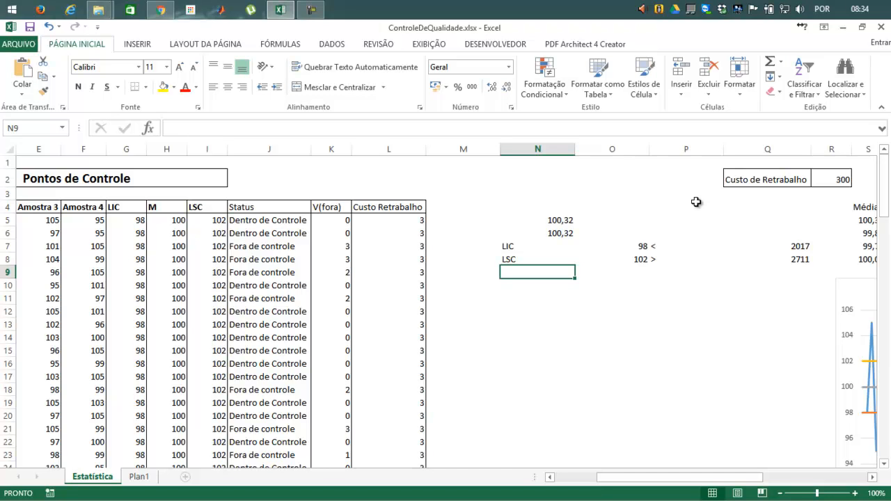
pyautogui.click(276, 207)
pyautogui.scroll(-5, 285, 265)
pyautogui.scroll(5, 290, 271)
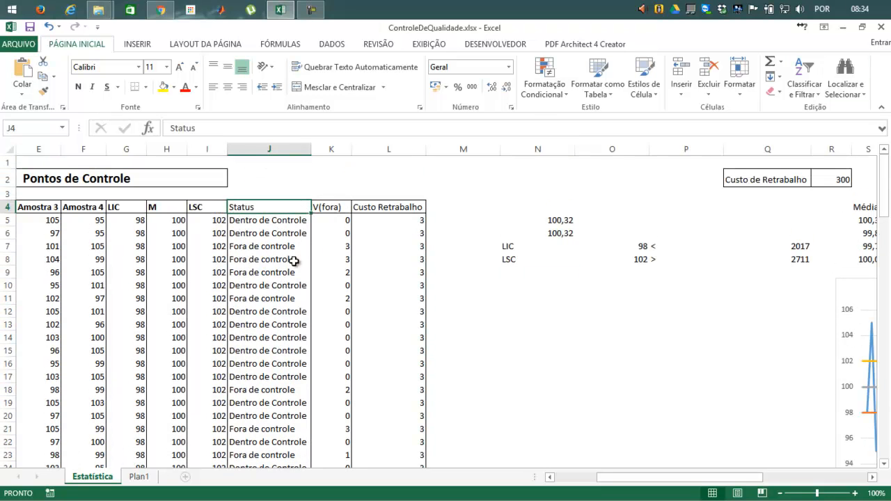
# Name the Status entries from J5 down to J104 as the range Controle.
pyautogui.click(258, 222)
pyautogui.doubleClick(311, 226)
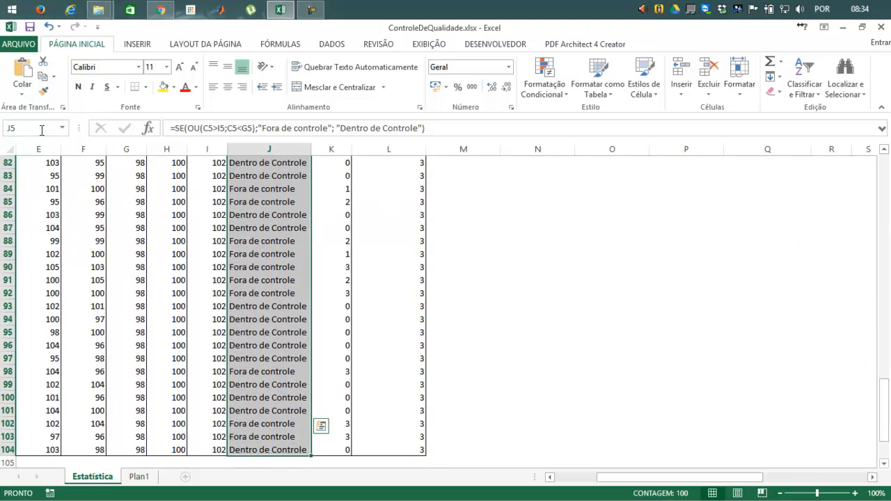
pyautogui.click(42, 130)
pyautogui.write('Controle')
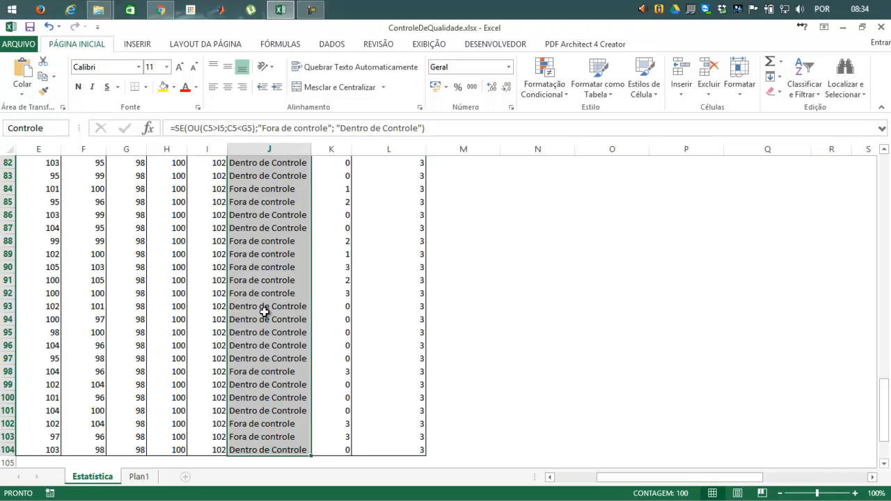
pyautogui.click(49, 129)
pyautogui.write('Controloe')
pyautogui.press('BackSpace')
pyautogui.press('BackSpace')
pyautogui.write('e')
pyautogui.press('Return')
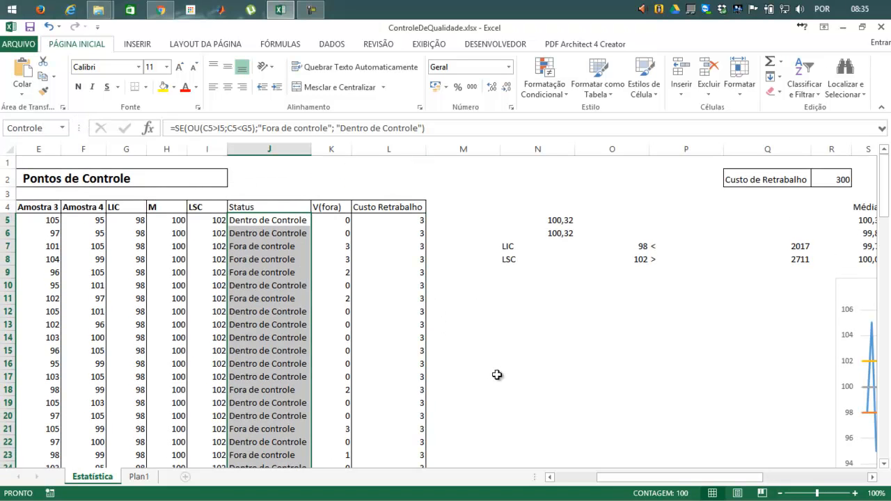
# Enter the label "Fora de Controle" in cell N9, below LSC.
pyautogui.click(519, 273)
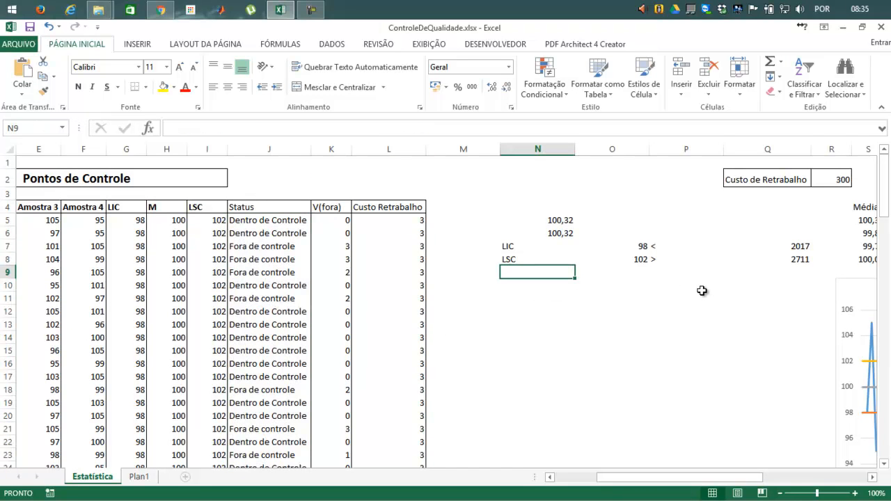
pyautogui.write('Fora e')
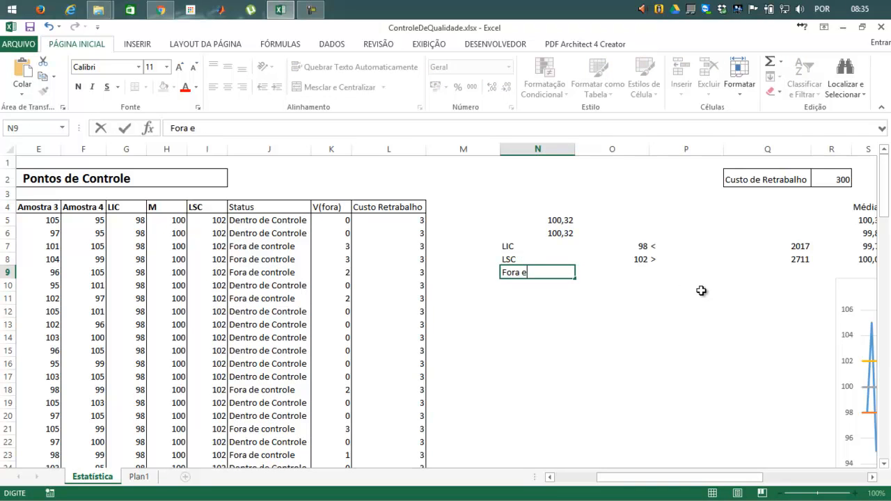
pyautogui.press('BackSpace')
pyautogui.write('de Controle')
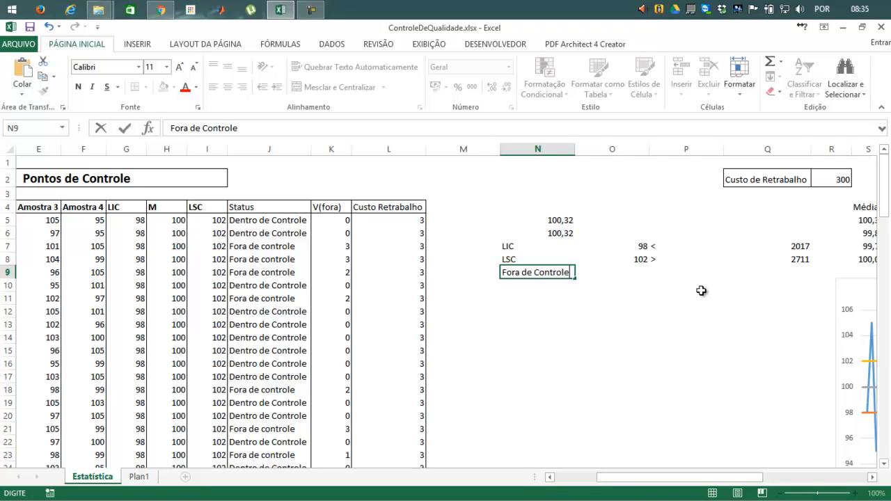
pyautogui.press('Tab')
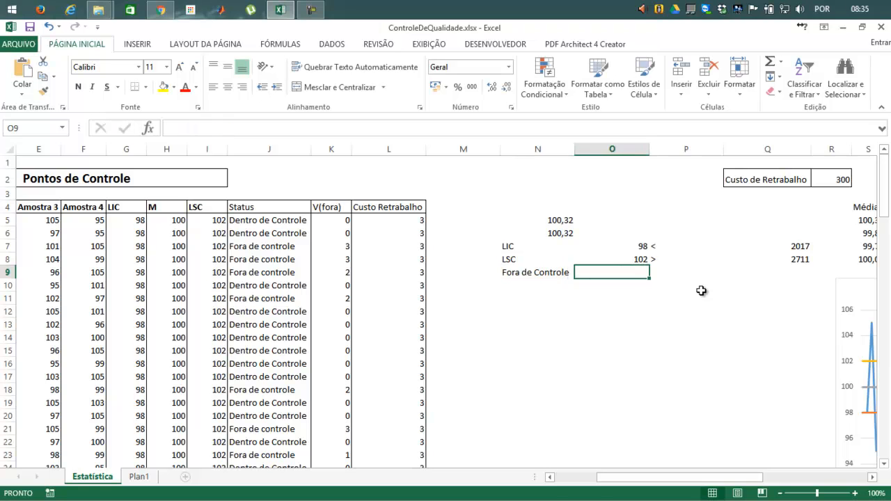
# Start a conditional sum in cell Q9 with the named range Controle and an empty criterion, =SOMASE(Controle;"").
pyautogui.press('Tab')
pyautogui.press('Tab')
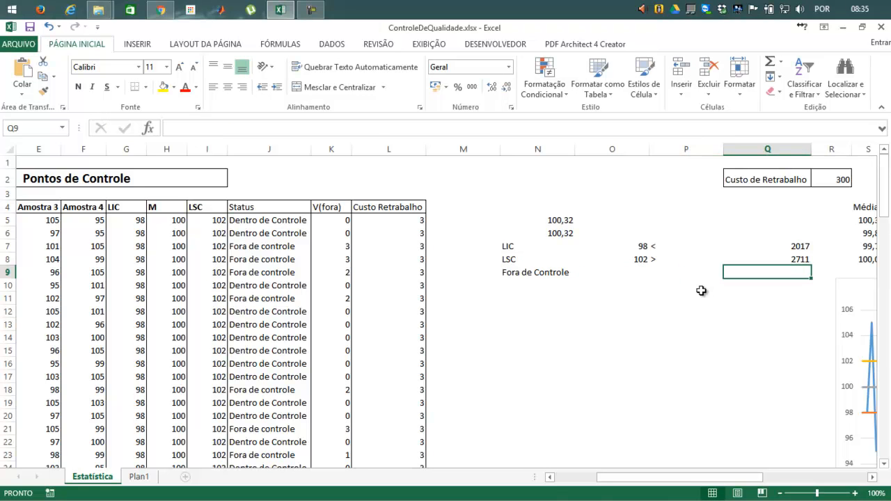
pyautogui.write('=soma')
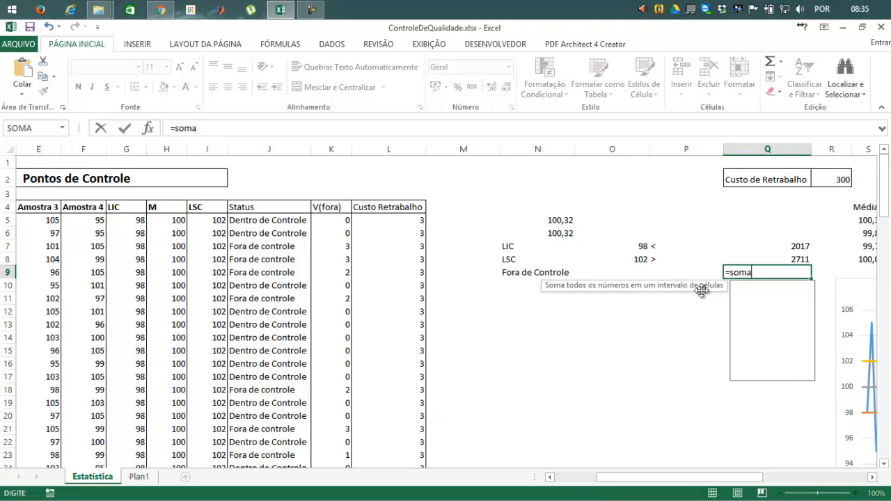
pyautogui.write('se')
pyautogui.press('Tab')
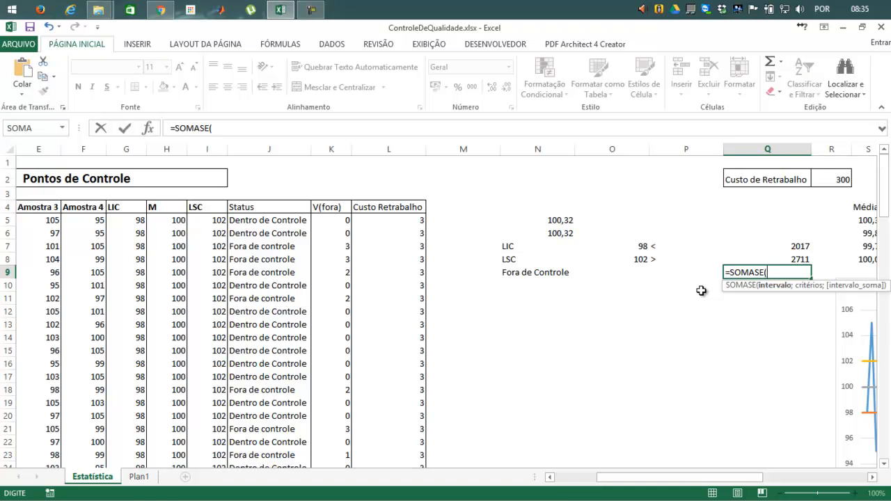
pyautogui.write('cont')
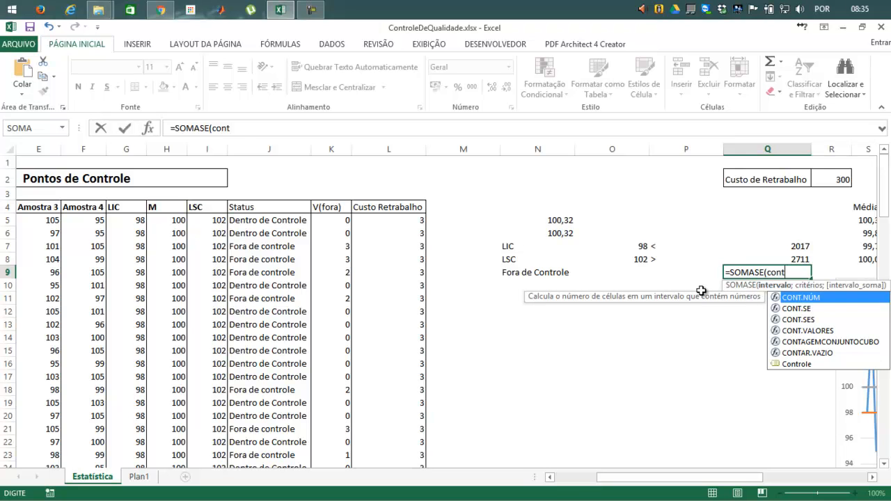
pyautogui.write('rol')
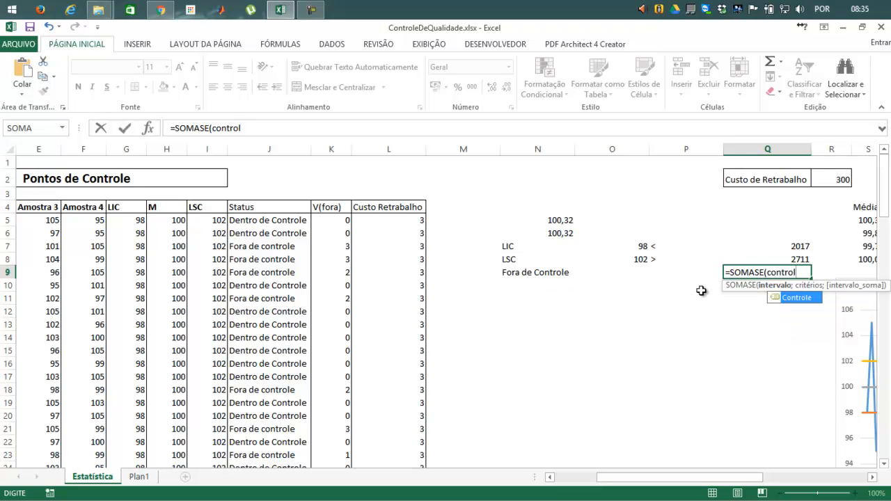
pyautogui.press('Tab')
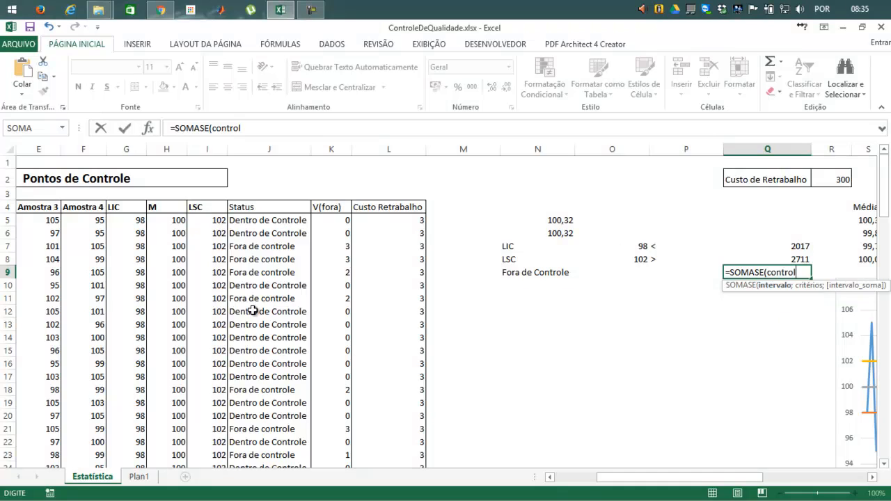
pyautogui.write(';')
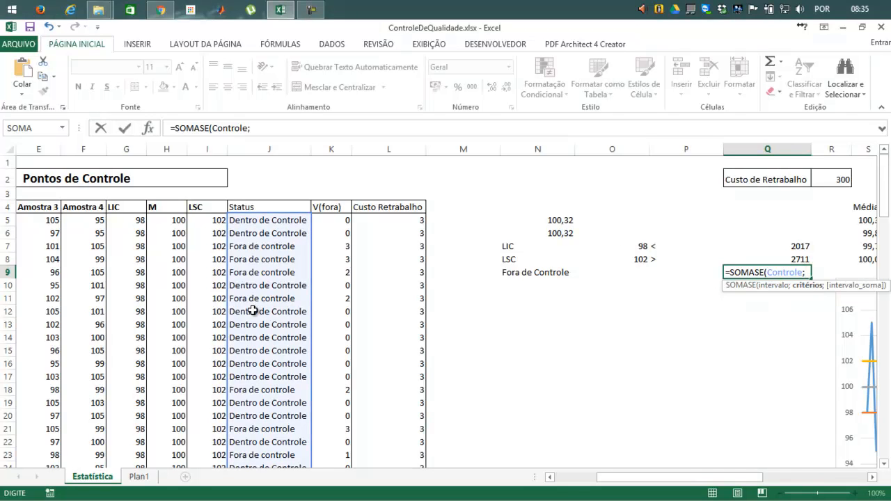
pyautogui.write('""')
pyautogui.press('Left')
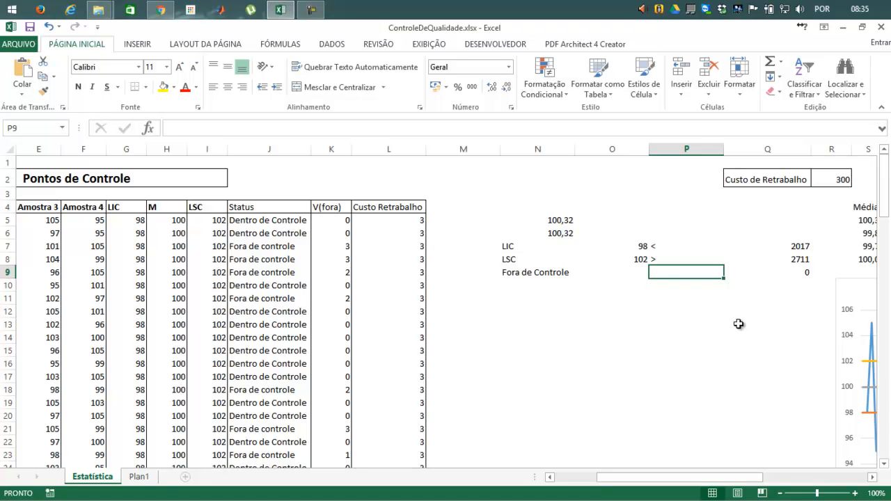
# Complete the Q9 formula with the criterion "Fora de controle" and sum range Amostra1, giving =SOMASE(Controle;"Fora de controle";Amostra1).
pyautogui.click(784, 280)
pyautogui.click(796, 265)
pyautogui.click(759, 271)
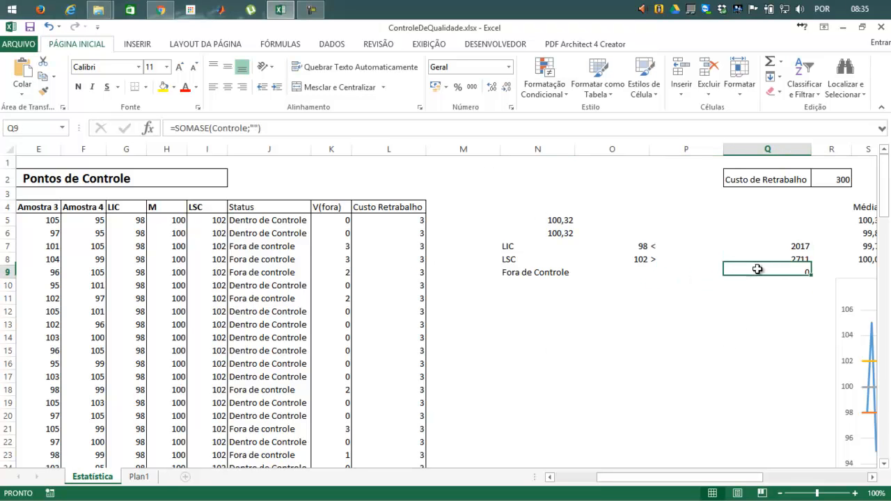
pyautogui.click(335, 127)
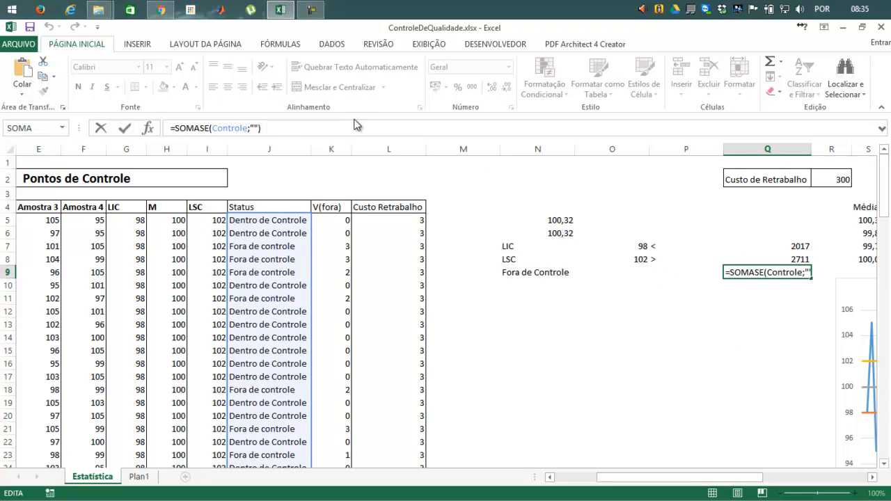
pyautogui.press('Left')
pyautogui.press('Left')
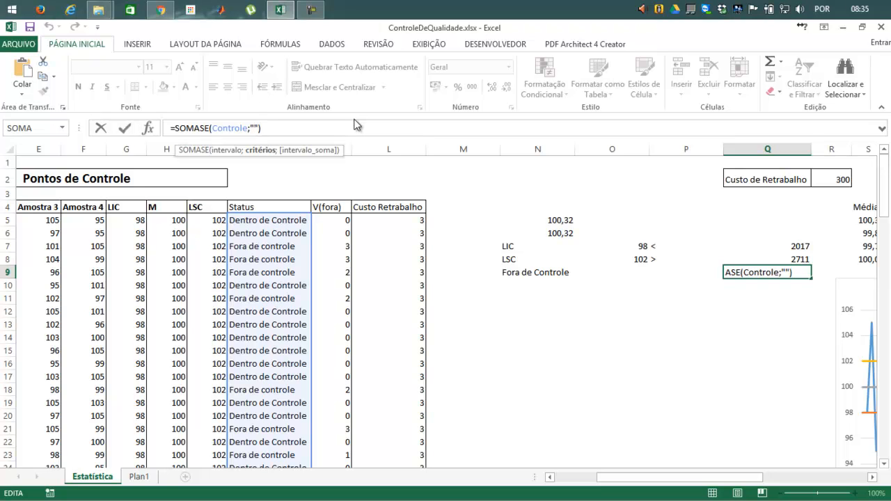
pyautogui.write('Fora de controle')
pyautogui.press('Right')
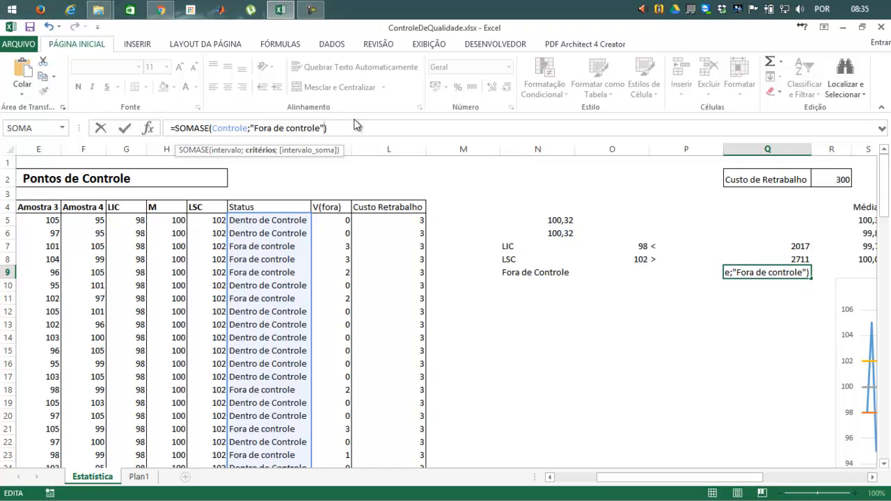
pyautogui.write(';')
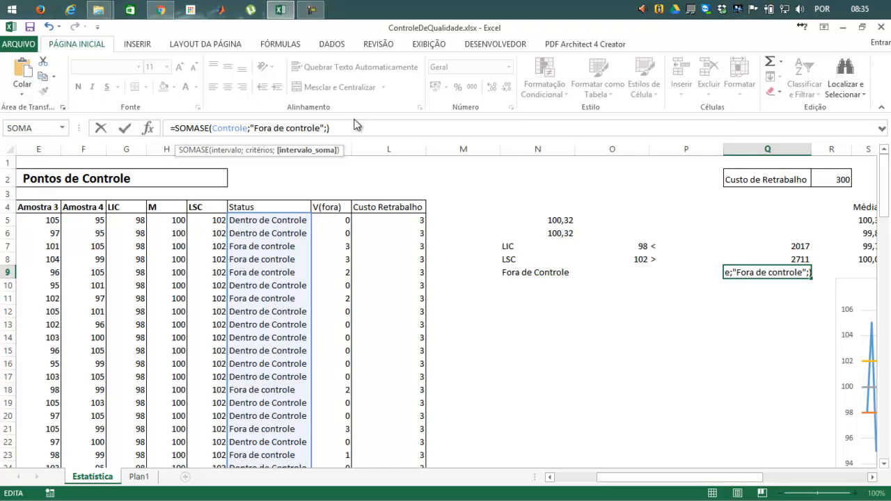
pyautogui.write('amos')
pyautogui.press('Tab')
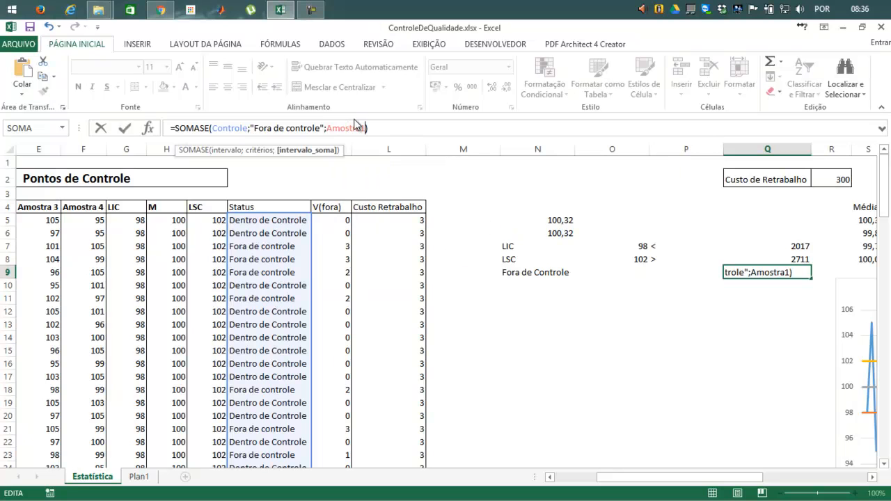
pyautogui.press('Return')
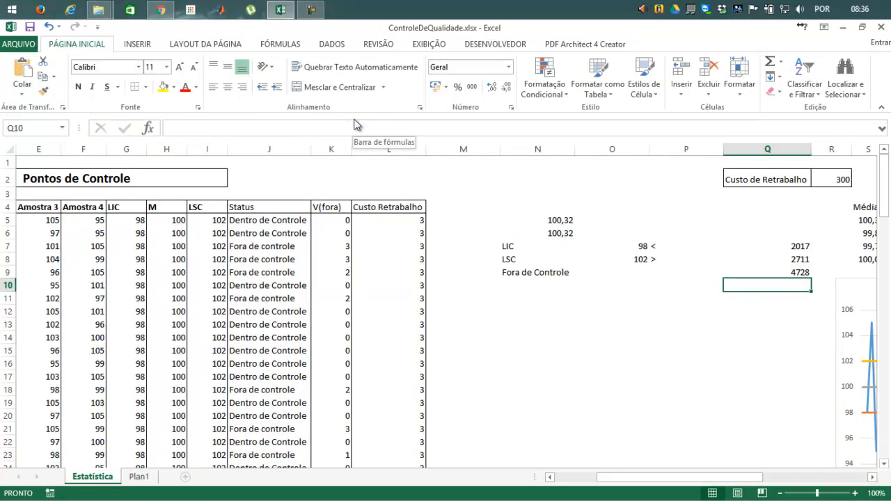
# Add the two limit-based sums in cell Q10 with =SOMA(Q7:Q8).
pyautogui.write('=so')
pyautogui.press('Tab')
pyautogui.press('Up')
pyautogui.press('Up')
pyautogui.hotkey('shift', 'Up')
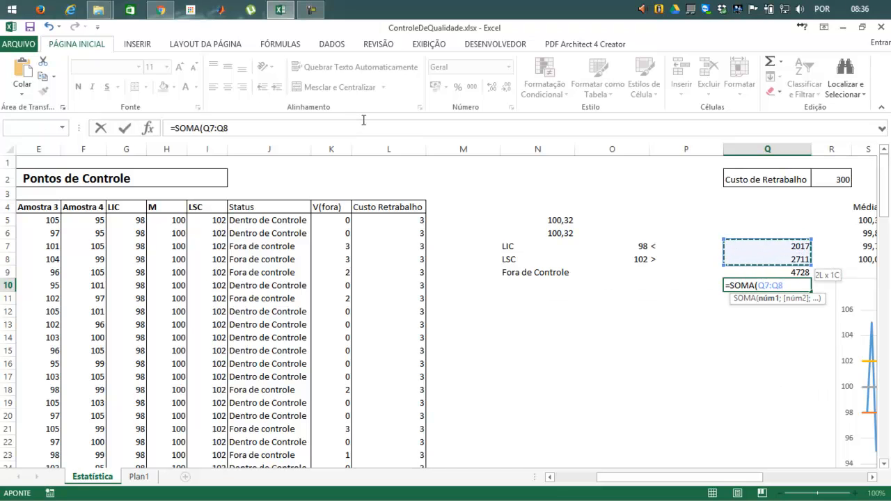
pyautogui.press('Return')
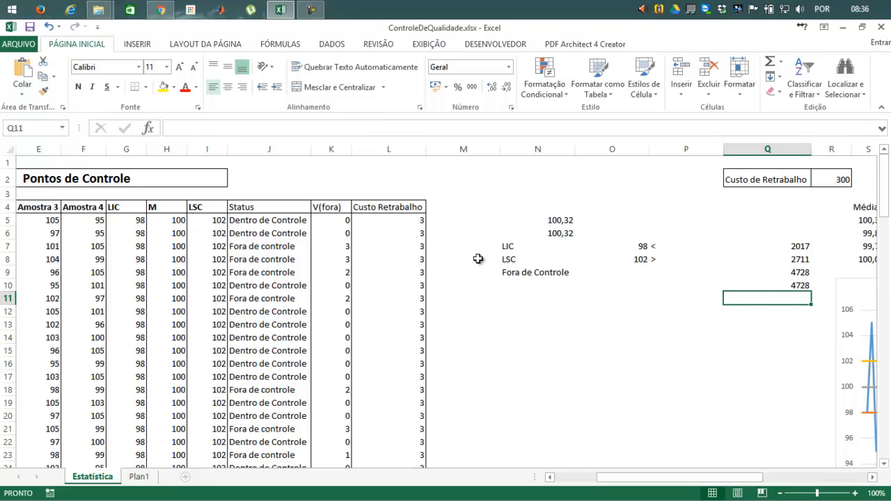
# Compare the conditional sum formulas and total in Q7 to Q10 with the Status formula in J5.
pyautogui.click(776, 286)
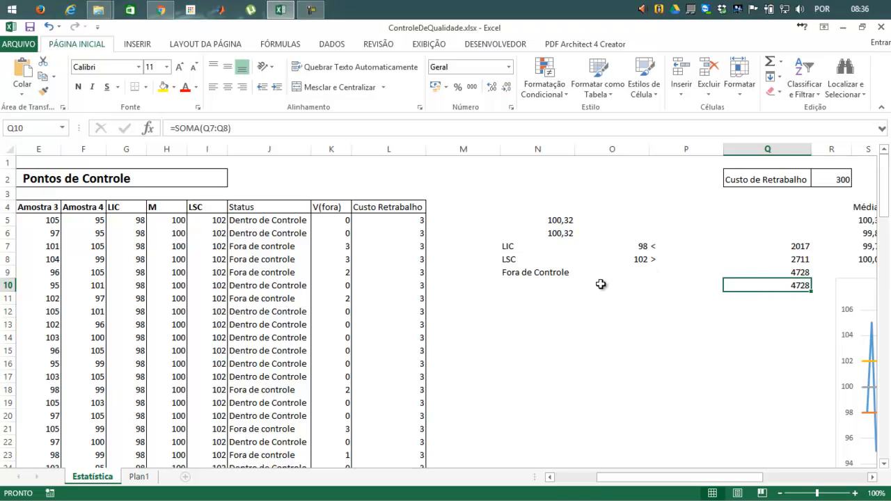
pyautogui.click(535, 285)
pyautogui.click(804, 286)
pyautogui.click(522, 250)
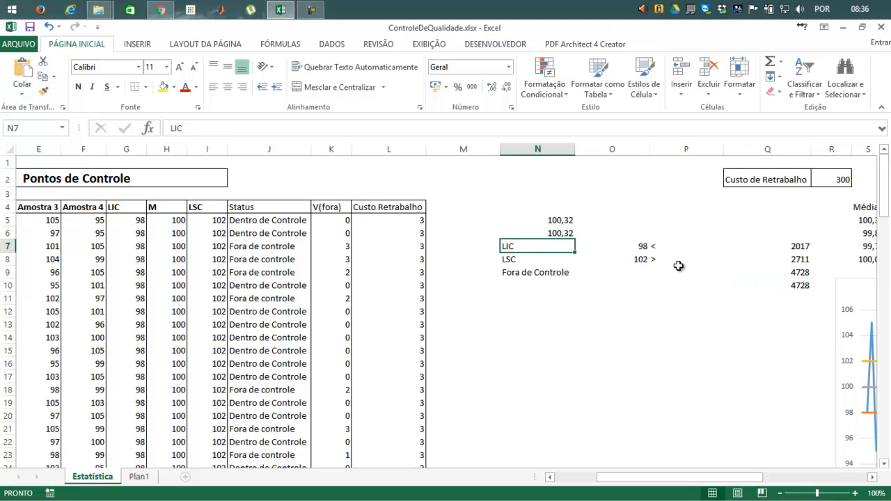
pyautogui.click(797, 247)
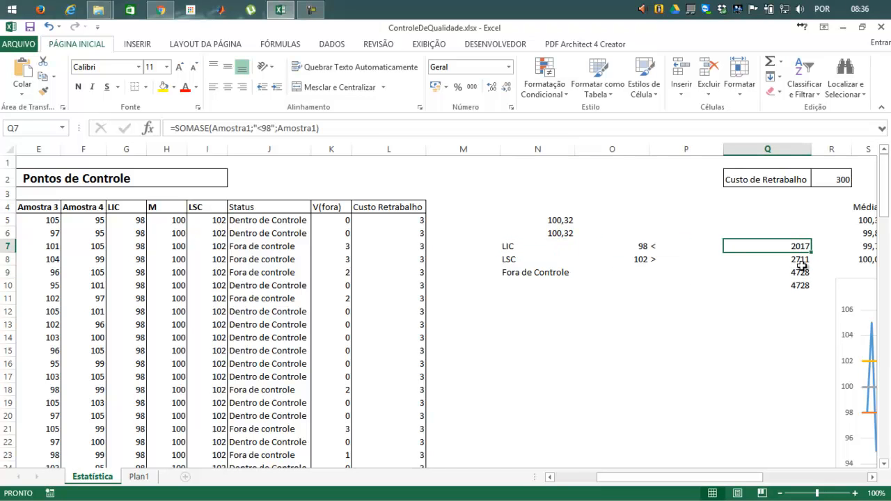
pyautogui.click(801, 259)
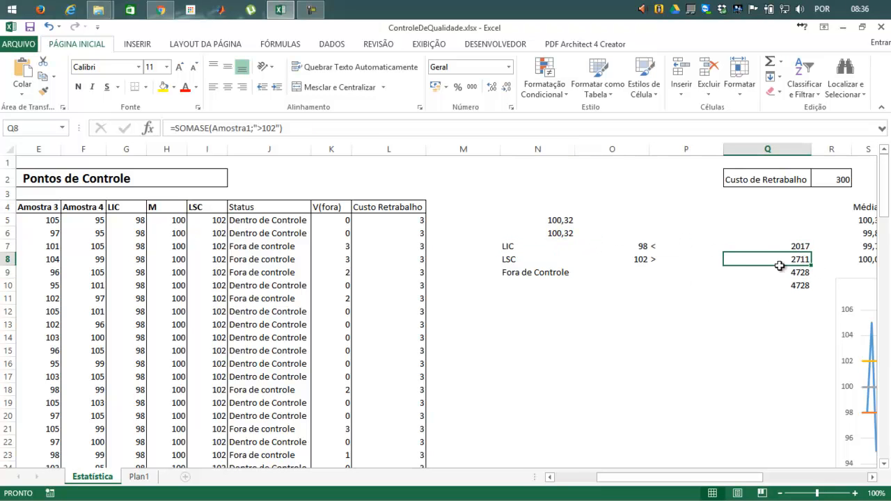
pyautogui.click(292, 222)
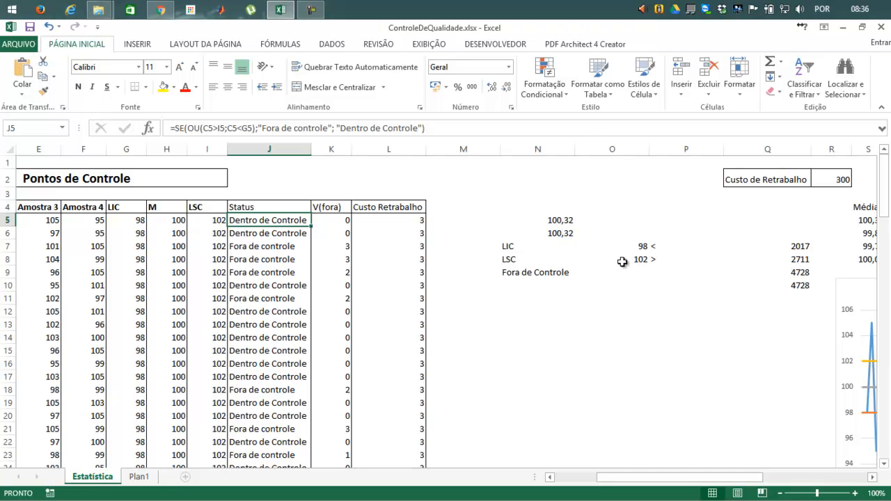
pyautogui.moveTo(538, 220); pyautogui.dragTo(755, 280)
pyautogui.click(717, 311)
pyautogui.click(799, 287)
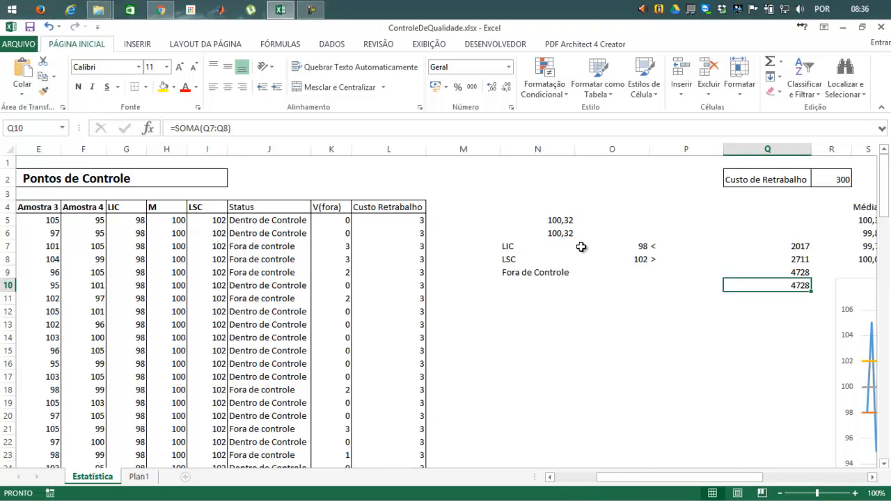
# Turn on filtering for the control table's header row, from Amostra 1 to Custo Retrabalho.
pyautogui.moveTo(749, 486); pyautogui.dragTo(700, 486)
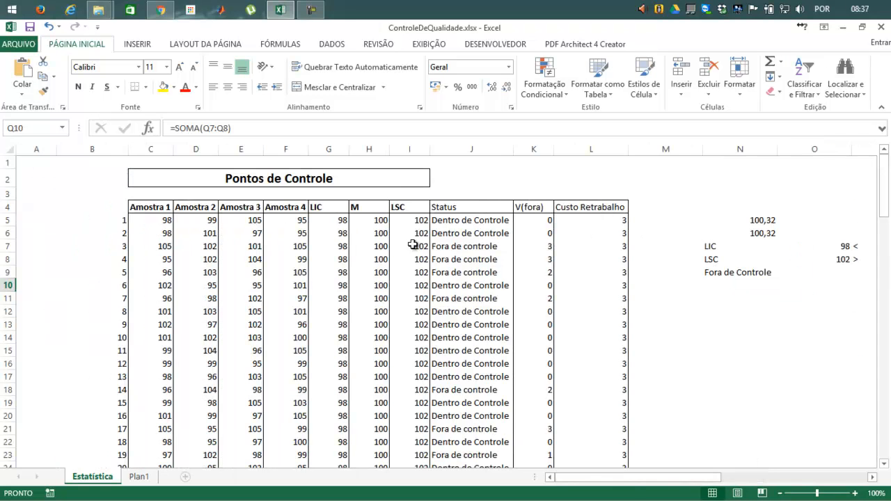
pyautogui.click(137, 207)
pyautogui.moveTo(137, 207); pyautogui.dragTo(598, 206)
pyautogui.click(805, 87)
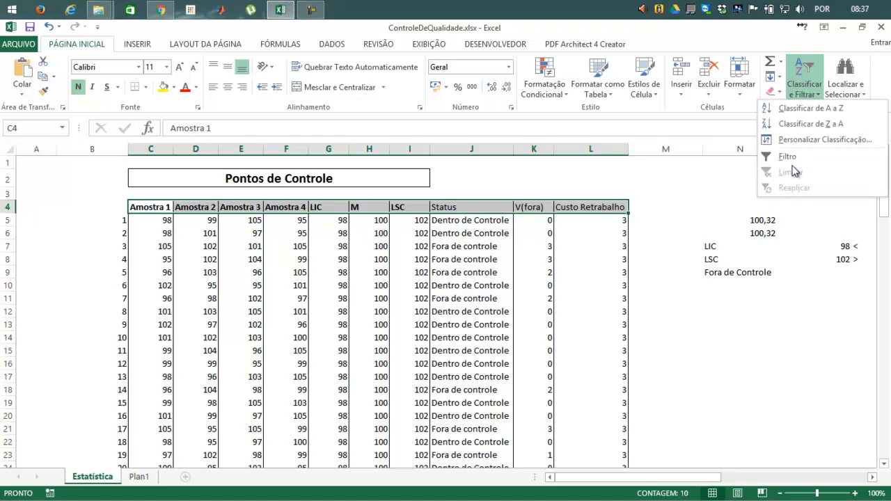
pyautogui.click(791, 158)
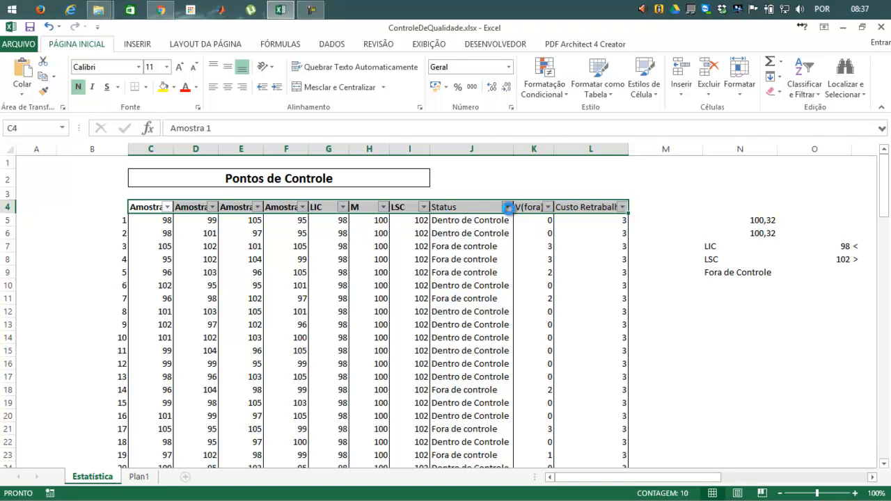
# Filter the Status column to only "Fora de controle" and select the filtered Amostra 1 values to check their sum.
pyautogui.click(506, 207)
pyautogui.click(415, 344)
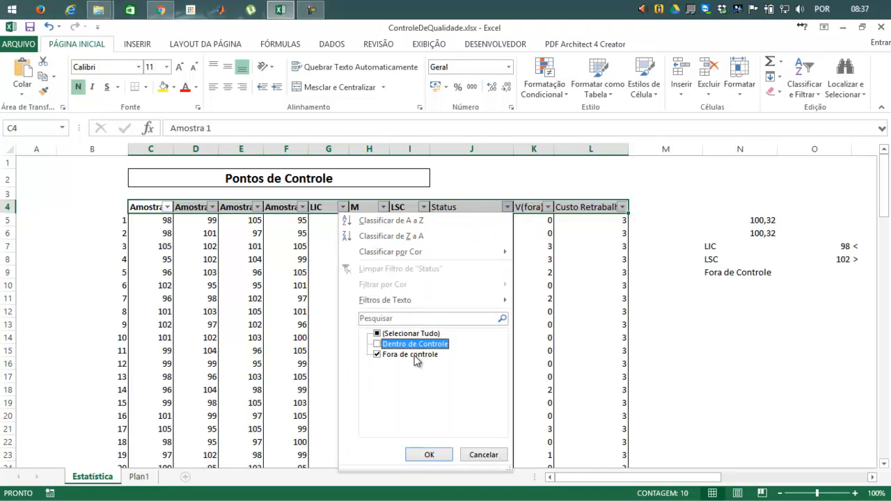
pyautogui.click(432, 455)
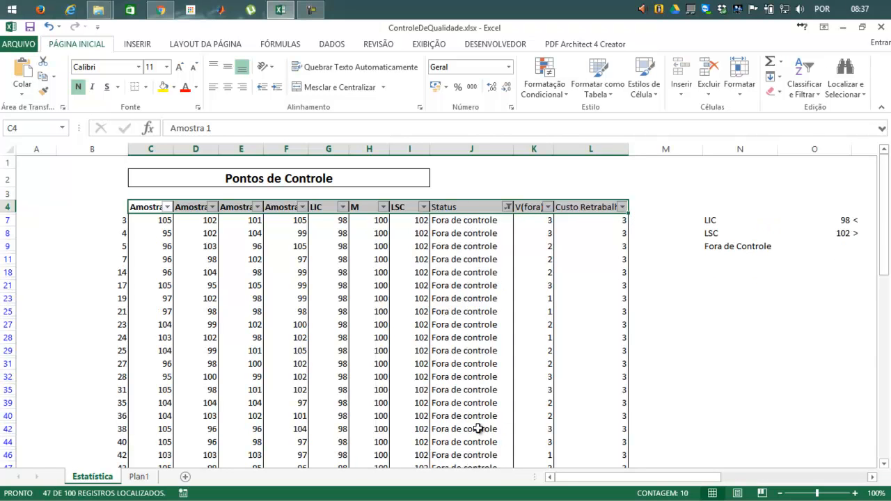
pyautogui.moveTo(155, 222); pyautogui.dragTo(137, 439)
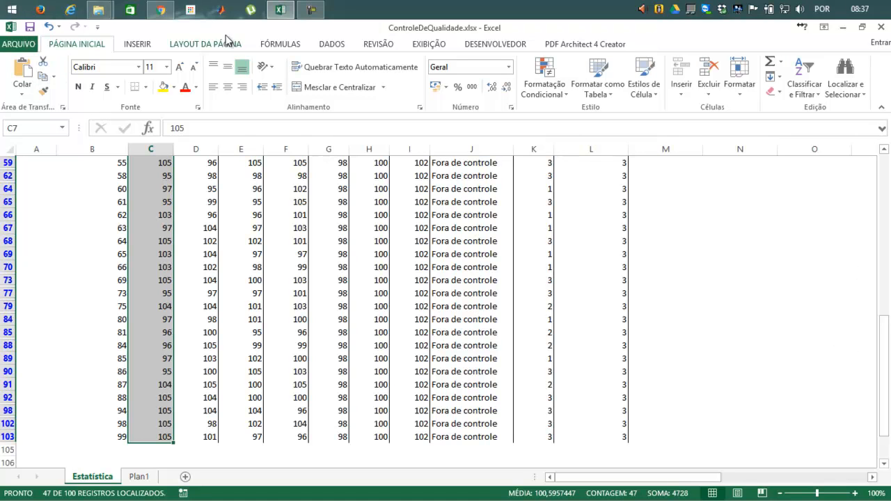
pyautogui.moveTo(161, 10)
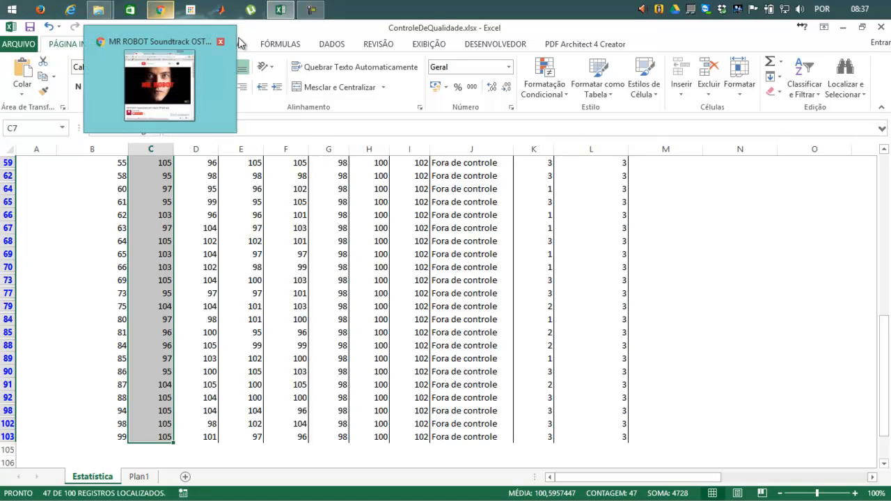
pyautogui.click(312, 10)
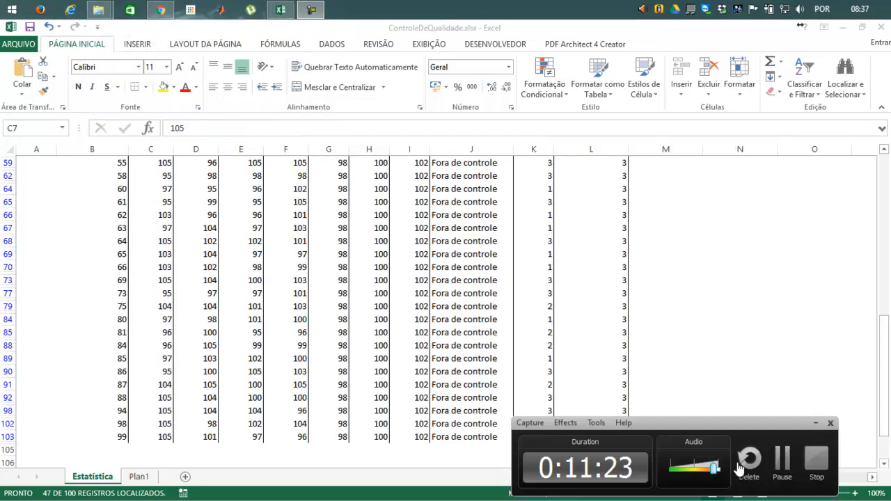